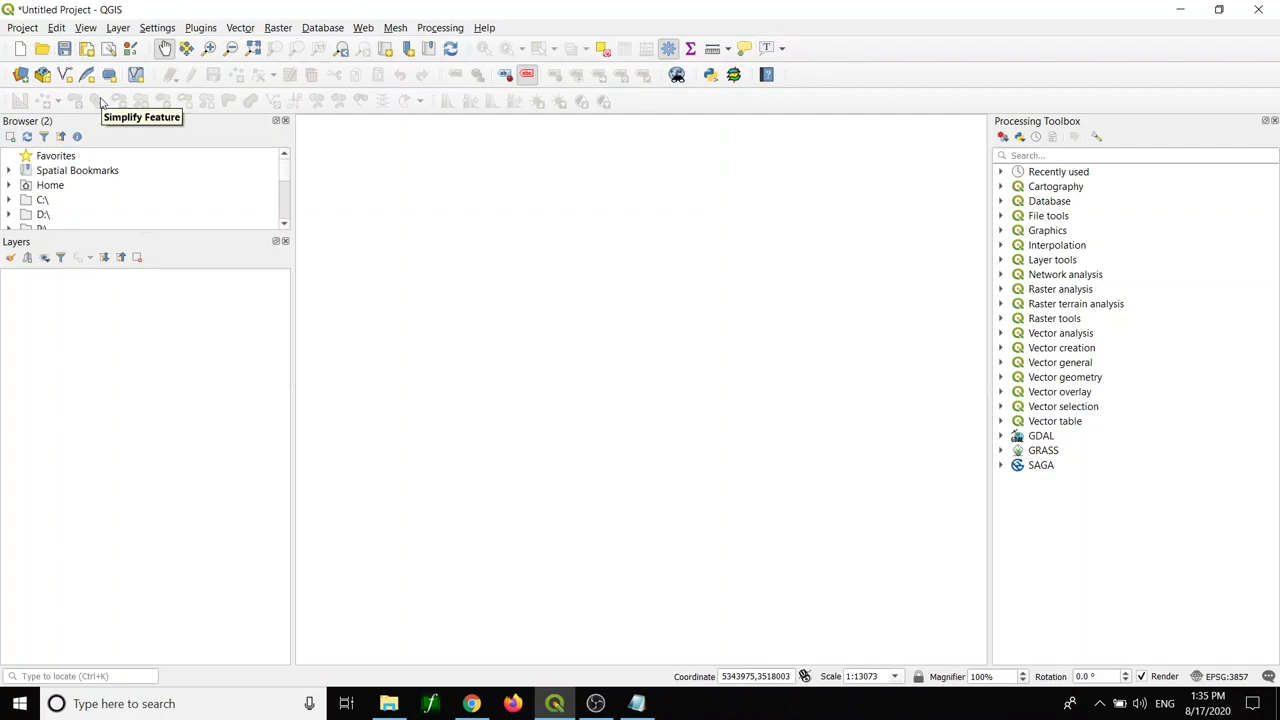
Turn on the Overview and GPS Information panels from the toolbar context menu
right_click(819, 76)
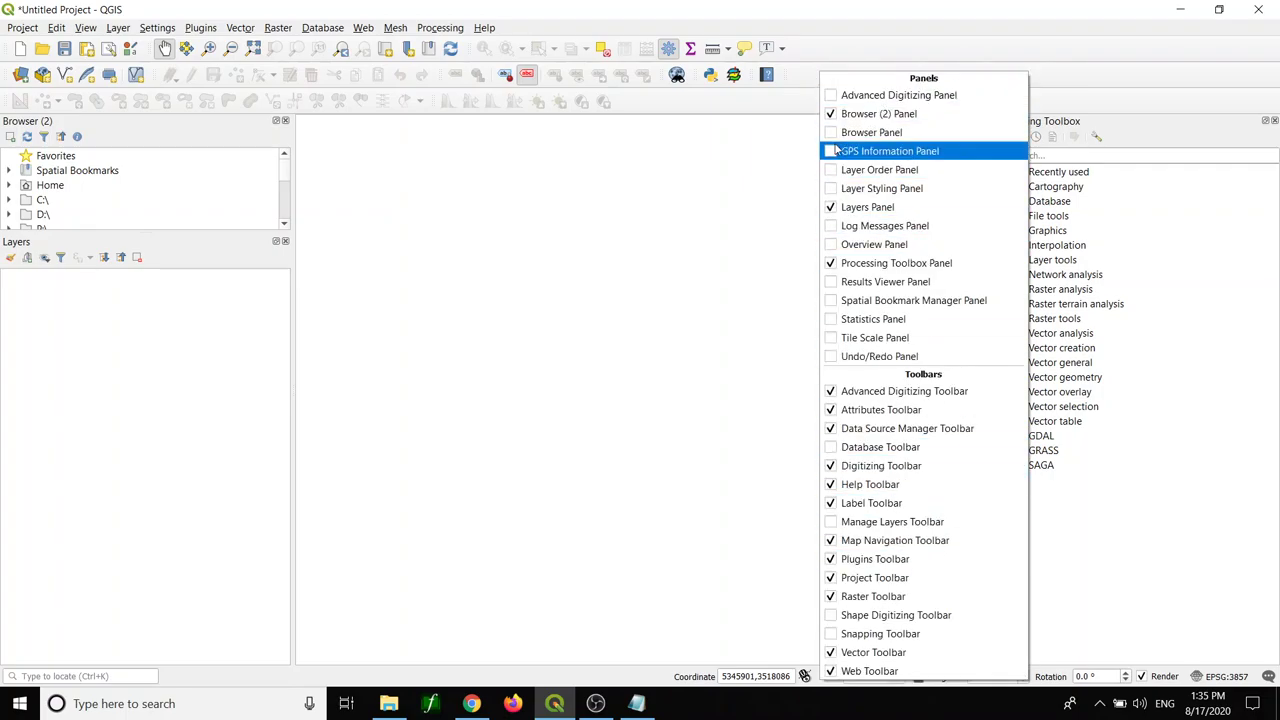
click(826, 50)
right_click(826, 74)
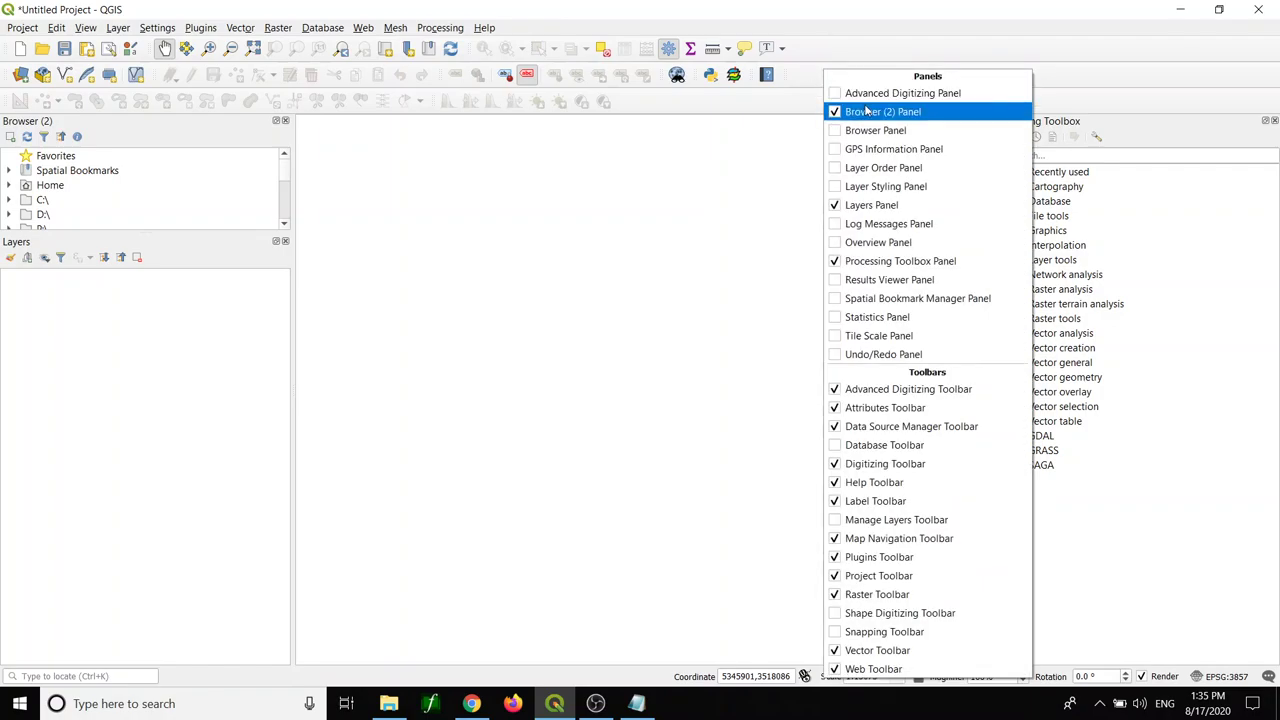
click(886, 243)
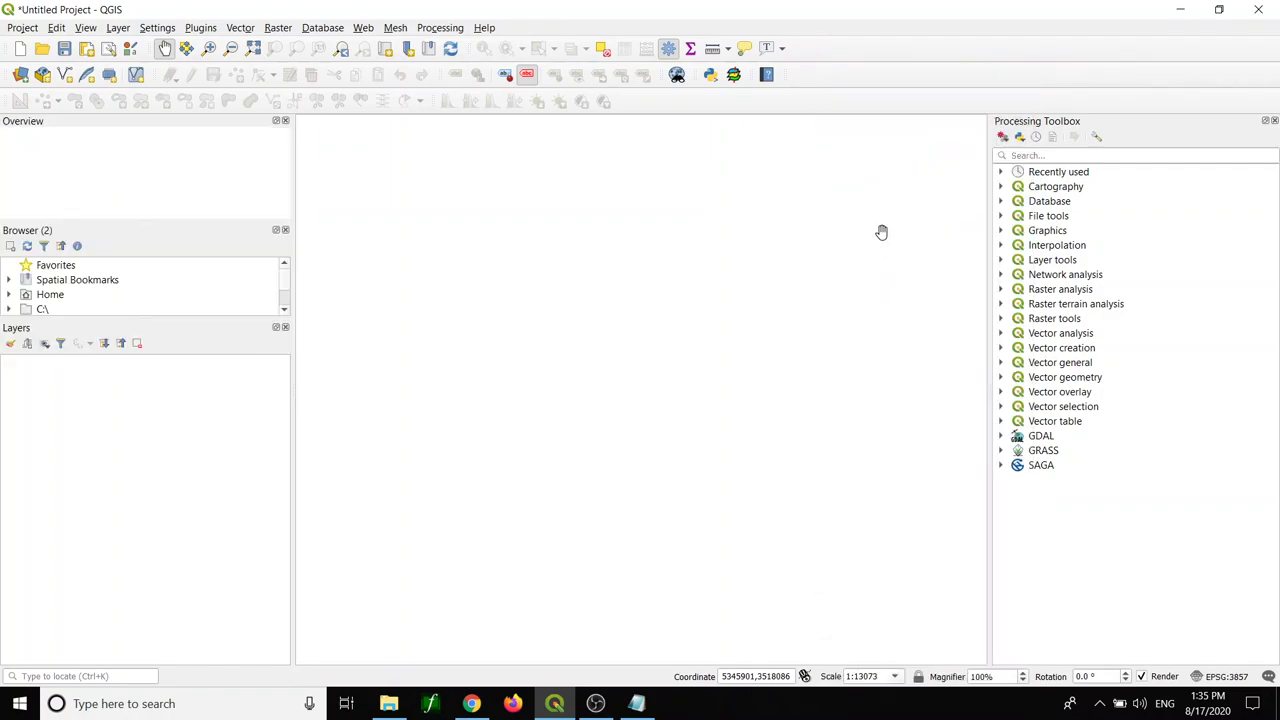
right_click(833, 95)
click(845, 169)
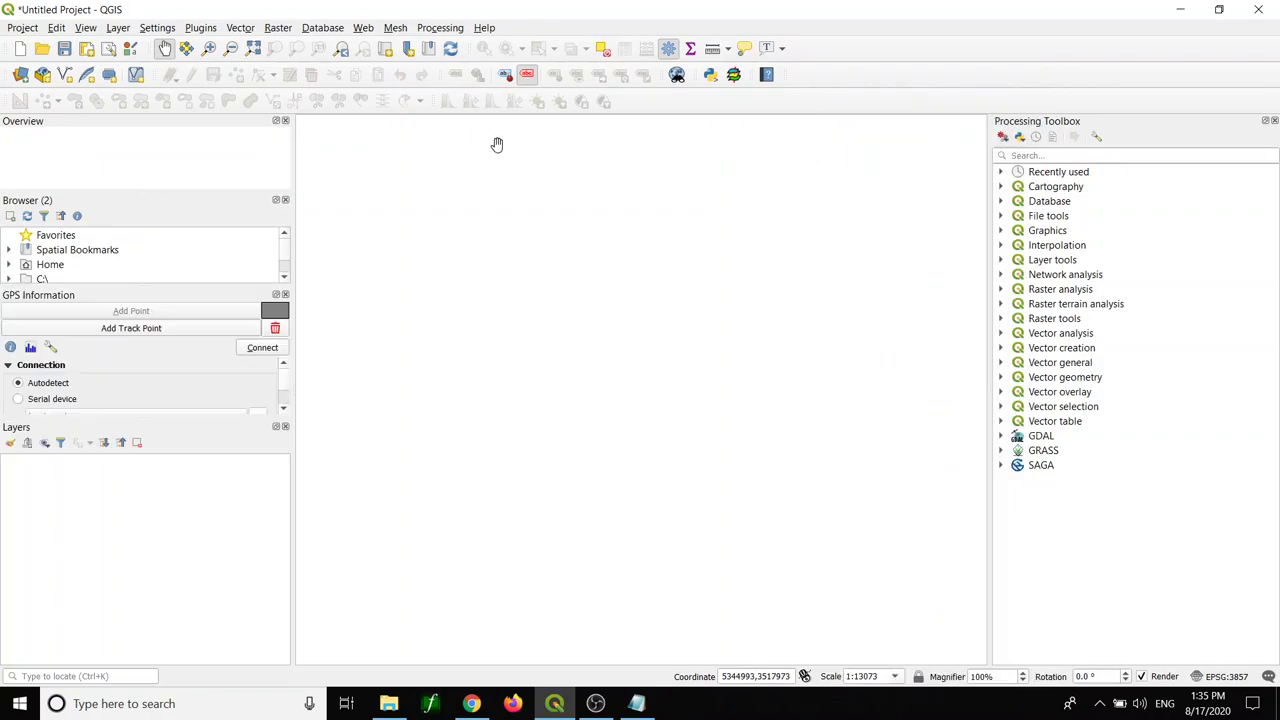
Close the Overview, Browser, GPS Information, Layers and Processing Toolbox panels
click(285, 121)
click(285, 121)
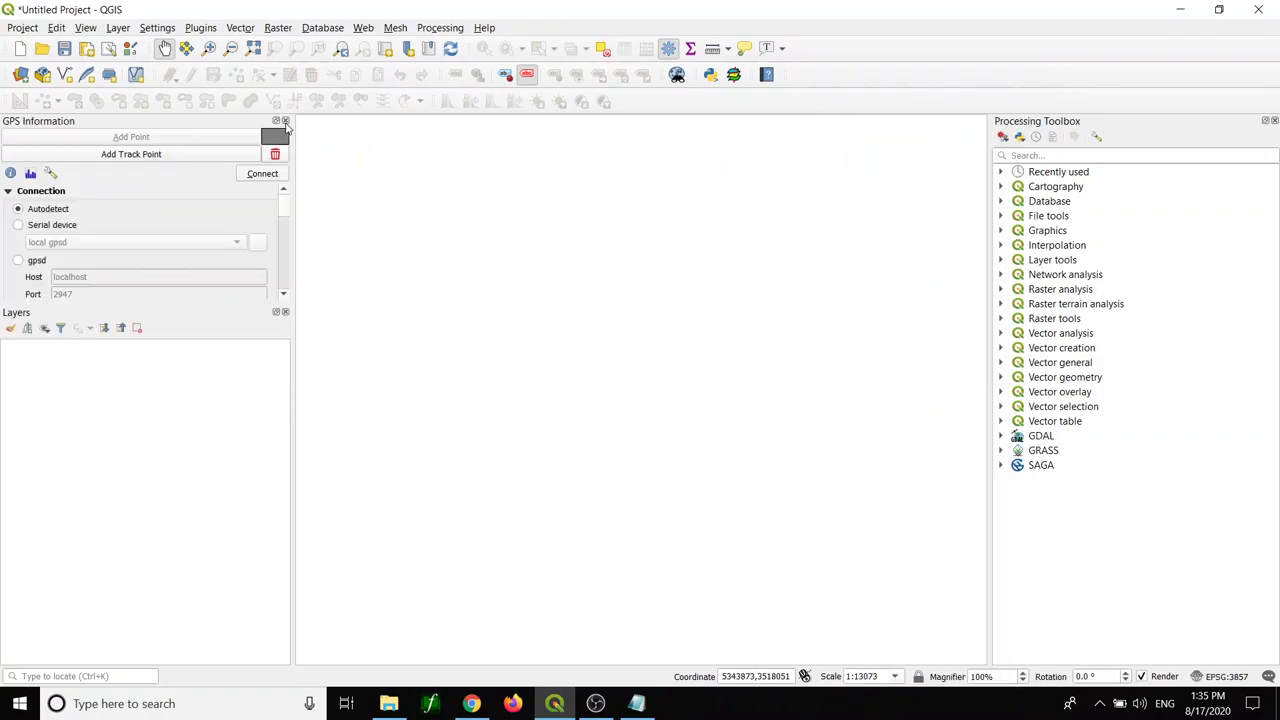
click(285, 121)
click(285, 121)
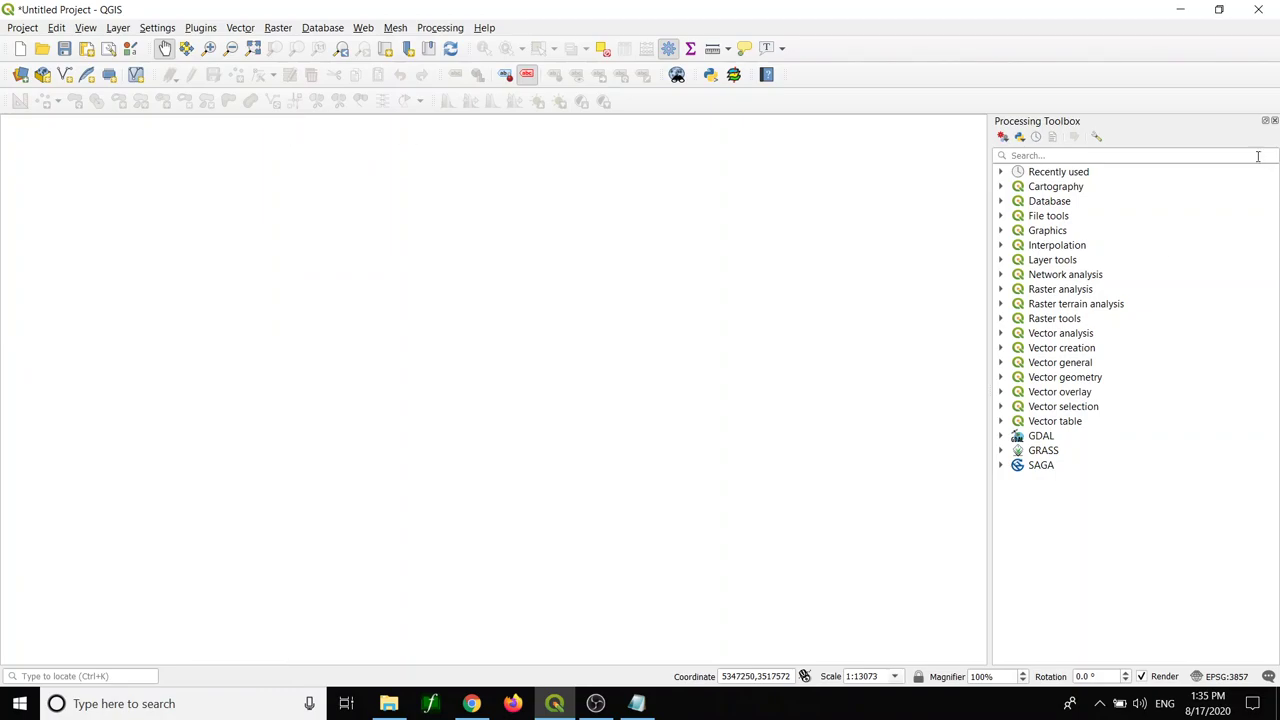
click(1274, 121)
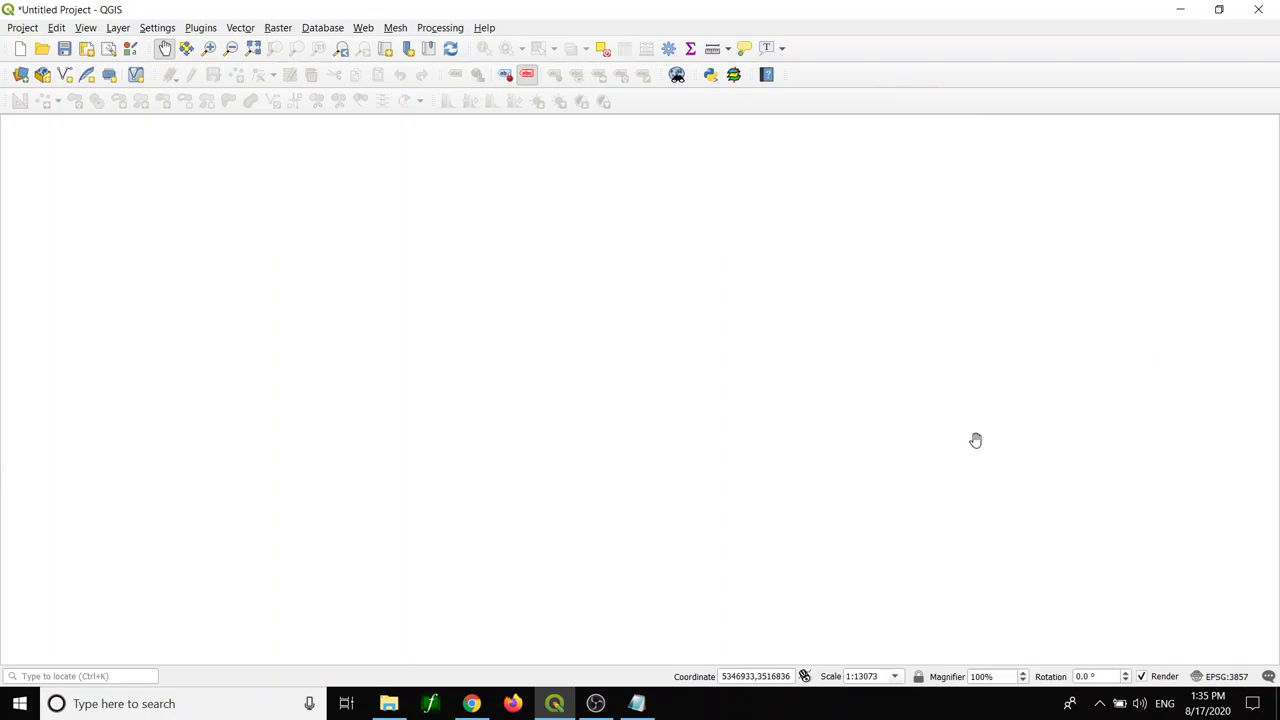
Re-enable the Layers, Processing Toolbox and Browser (2) panels from the toolbar context menu
right_click(876, 76)
click(831, 71)
right_click(829, 72)
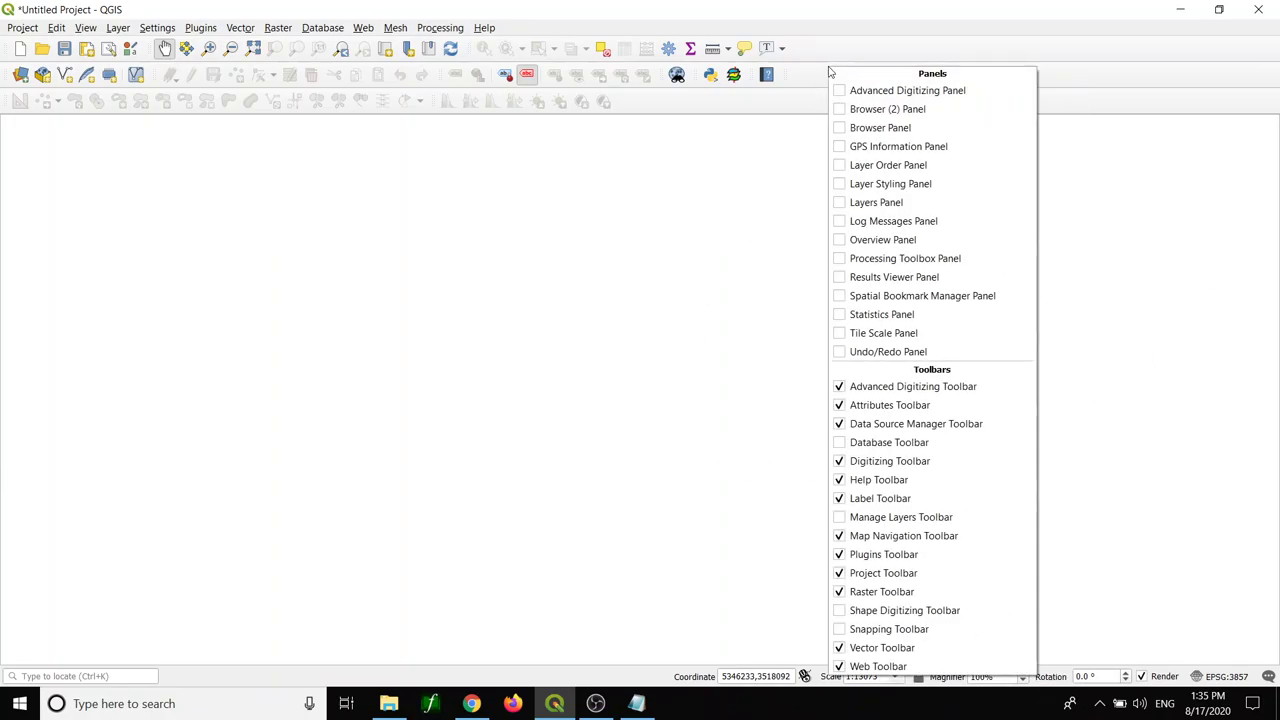
click(839, 203)
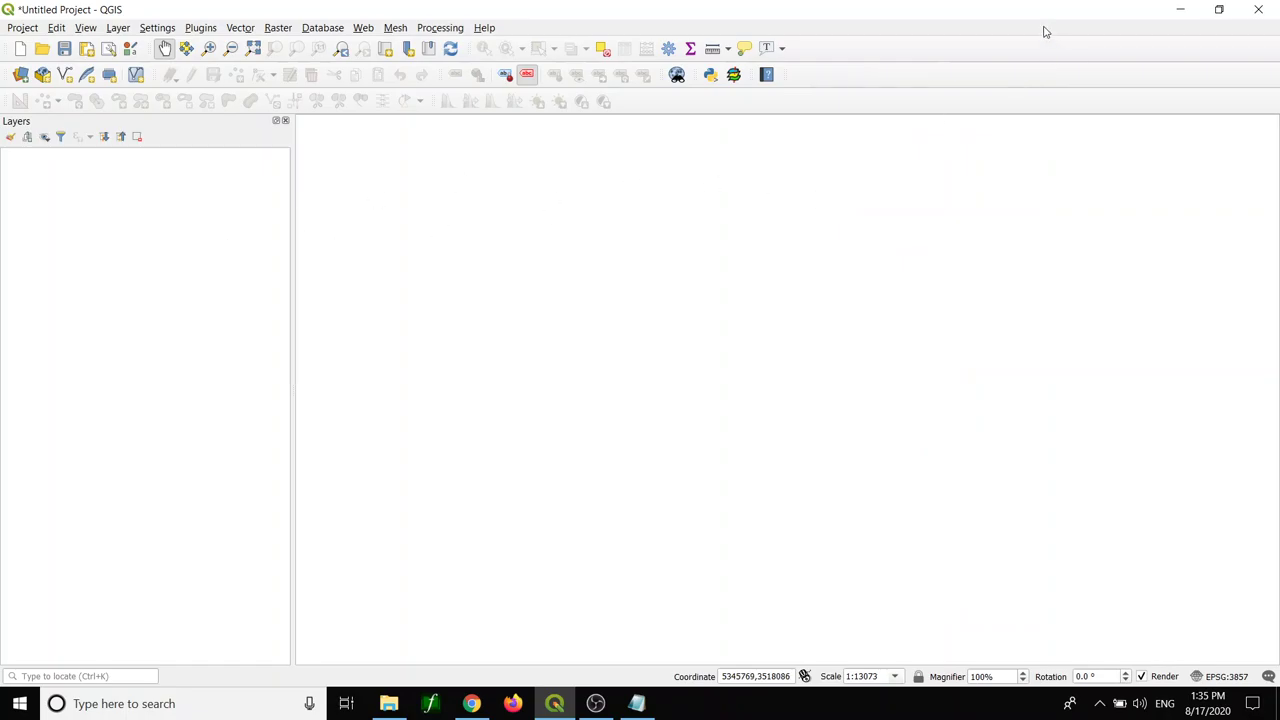
right_click(840, 67)
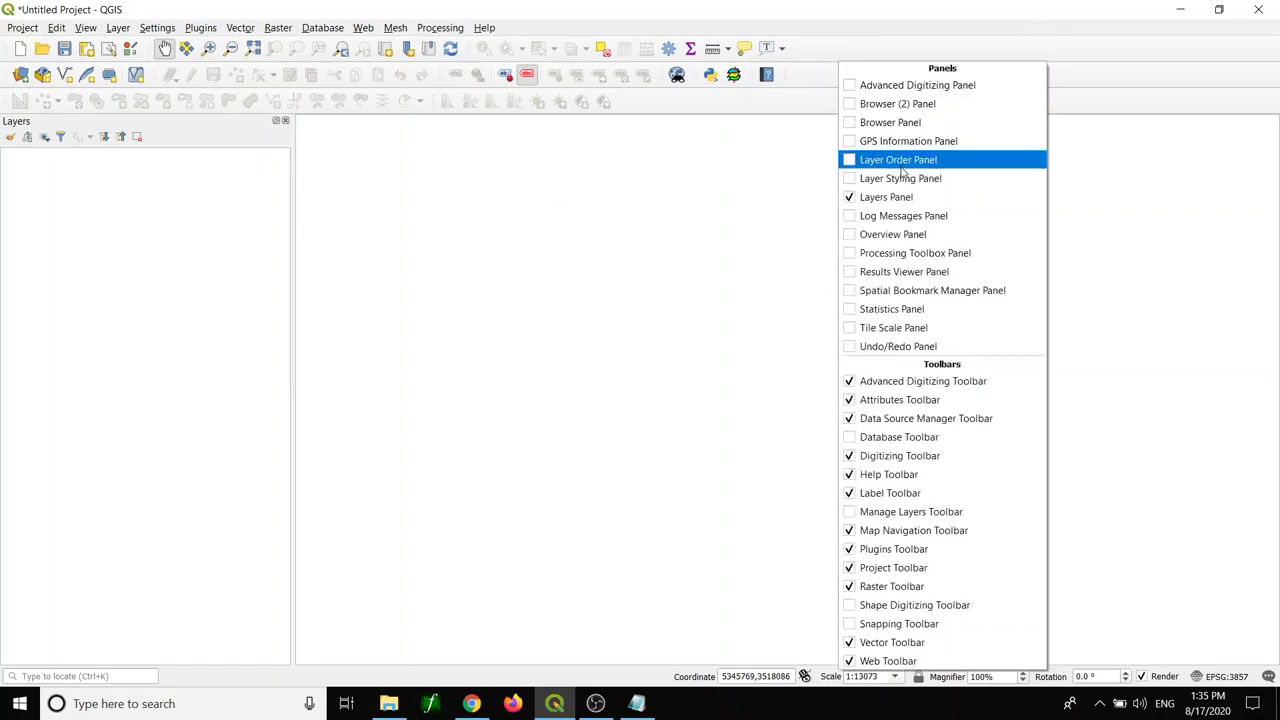
click(864, 258)
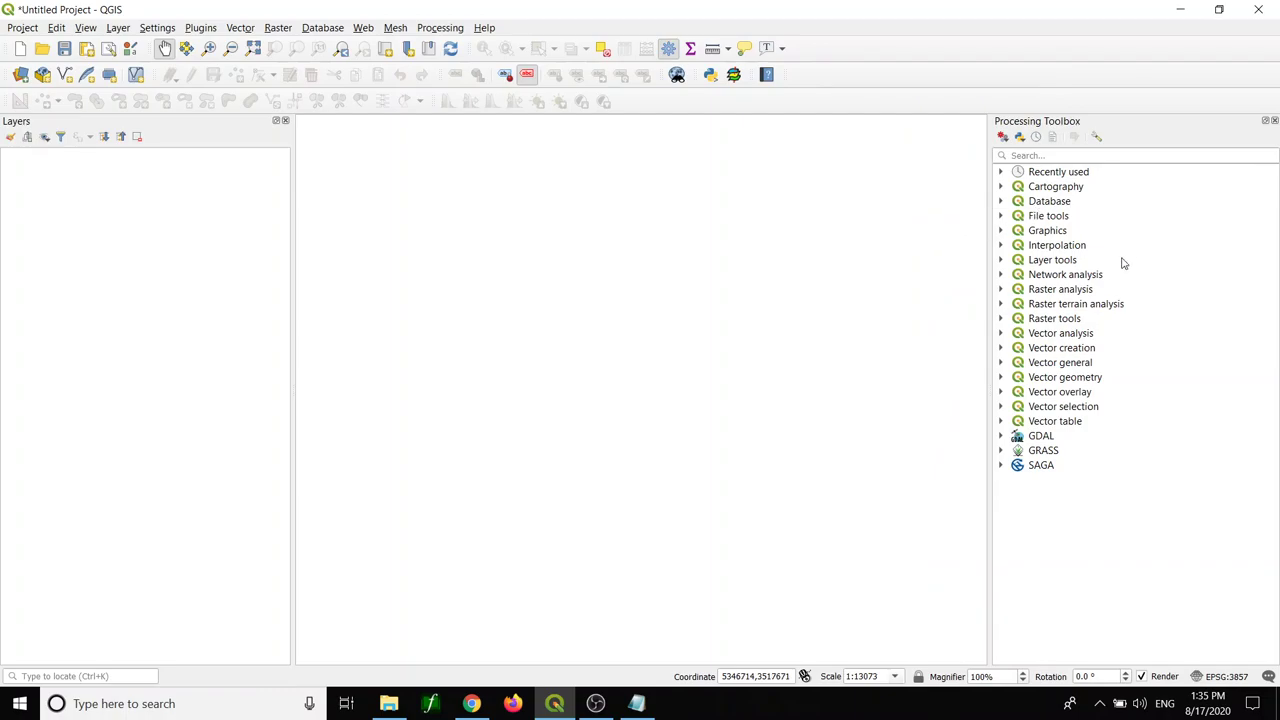
right_click(878, 52)
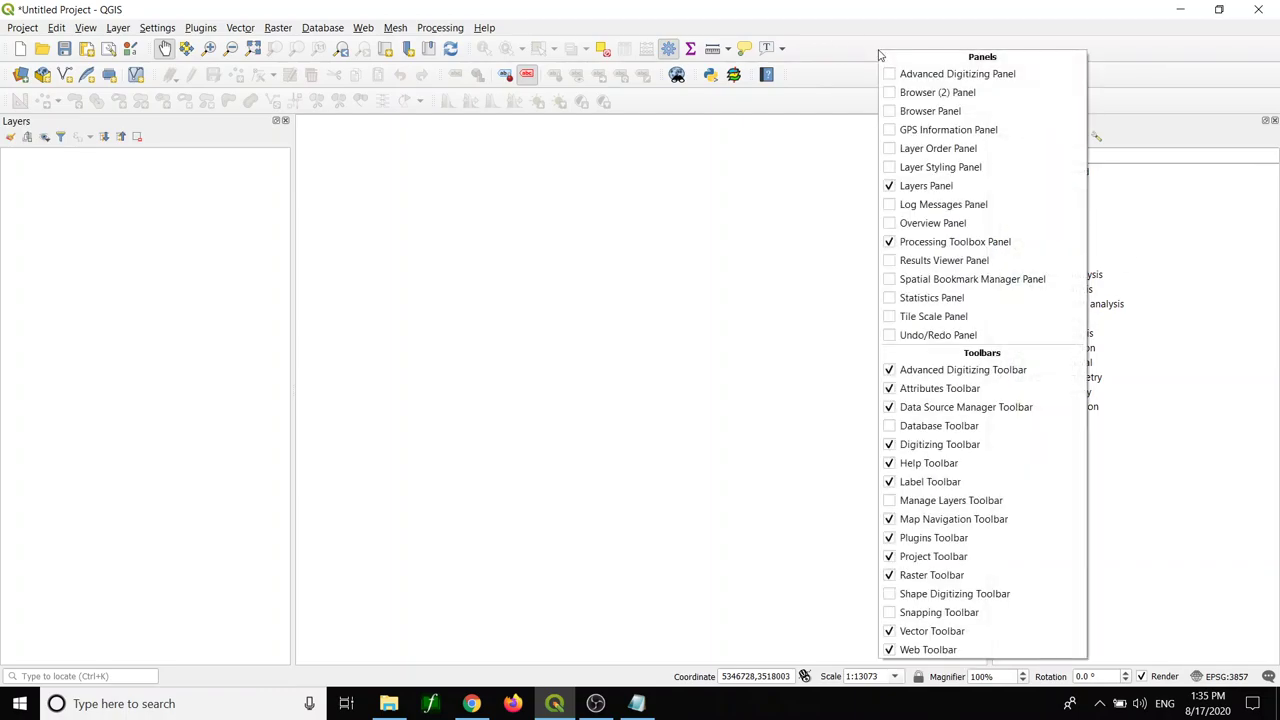
click(940, 92)
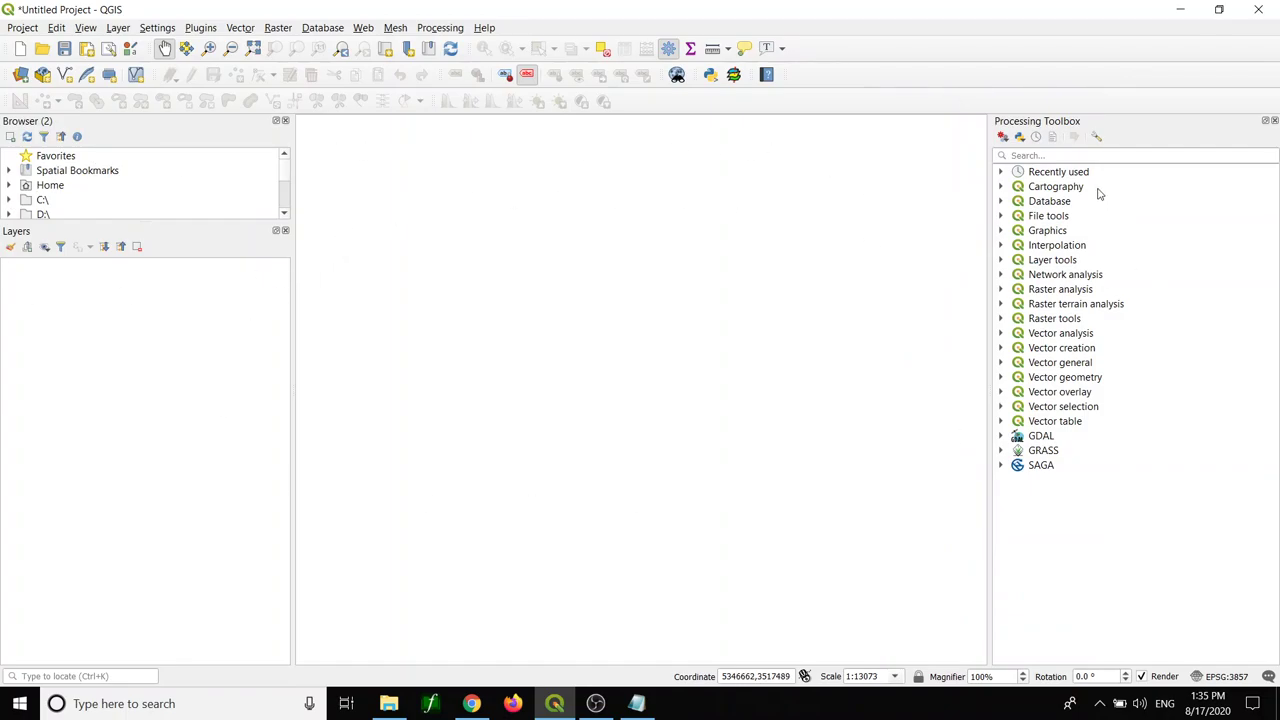
Toggle the Processing Toolbox panel off and on several times with its toolbar button
click(670, 53)
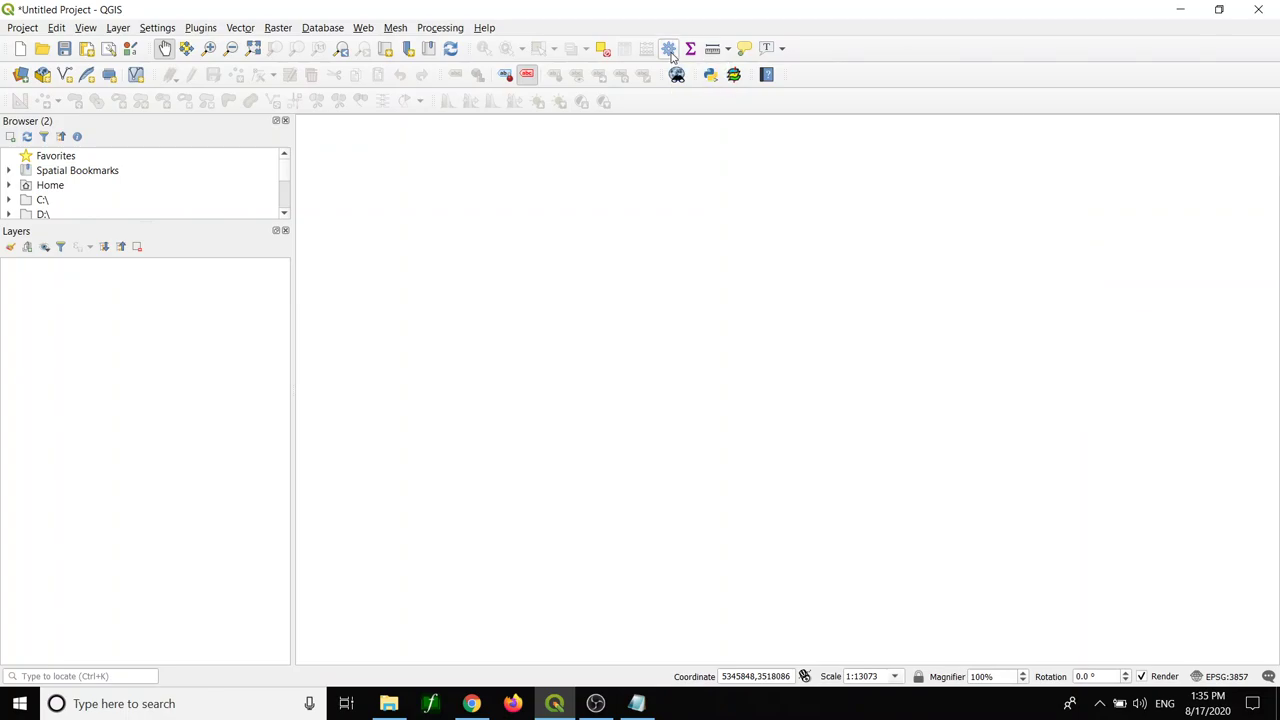
click(671, 54)
click(671, 54)
click(671, 54)
click(671, 54)
click(671, 54)
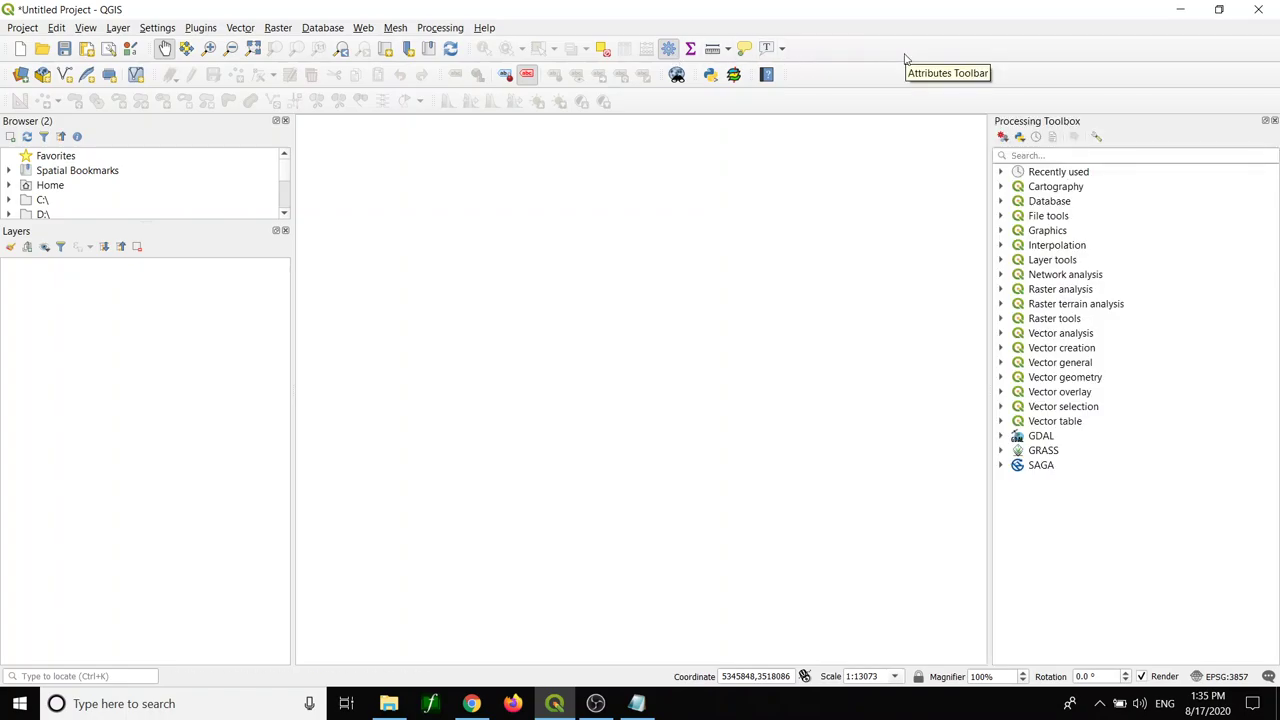
Hide the Processing Toolbox and untick the Processing plugin in the Plugin Manager
click(669, 50)
click(199, 28)
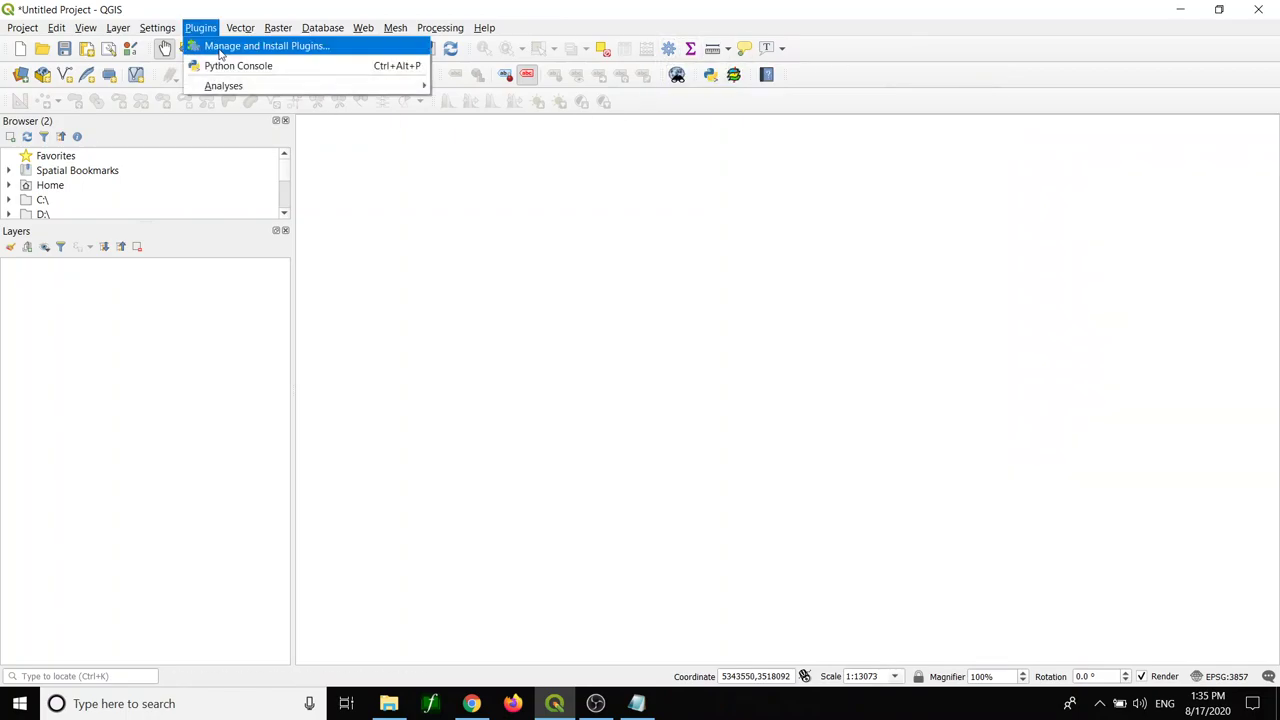
click(225, 52)
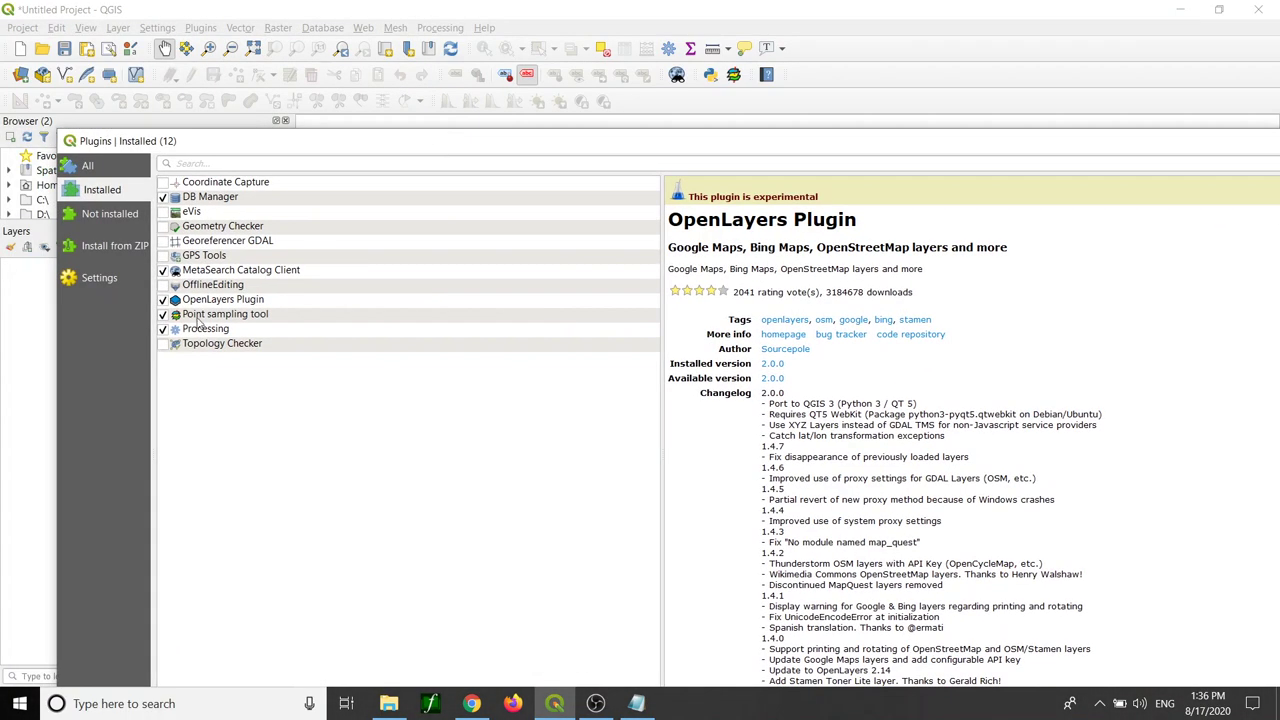
click(164, 331)
drag(847, 140, 540, 10)
click(930, 617)
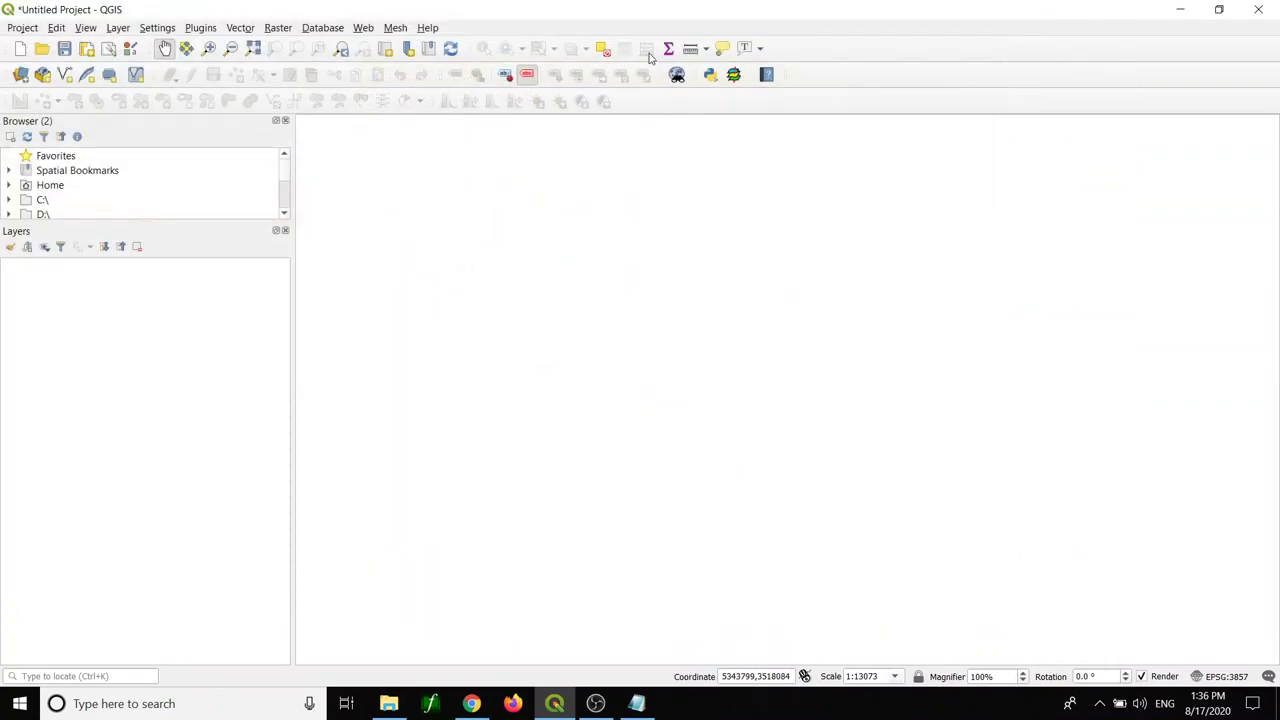
Check the panel list and Raster menu, then bring up the Plugins menu
right_click(829, 49)
key(Escape)
right_click(830, 58)
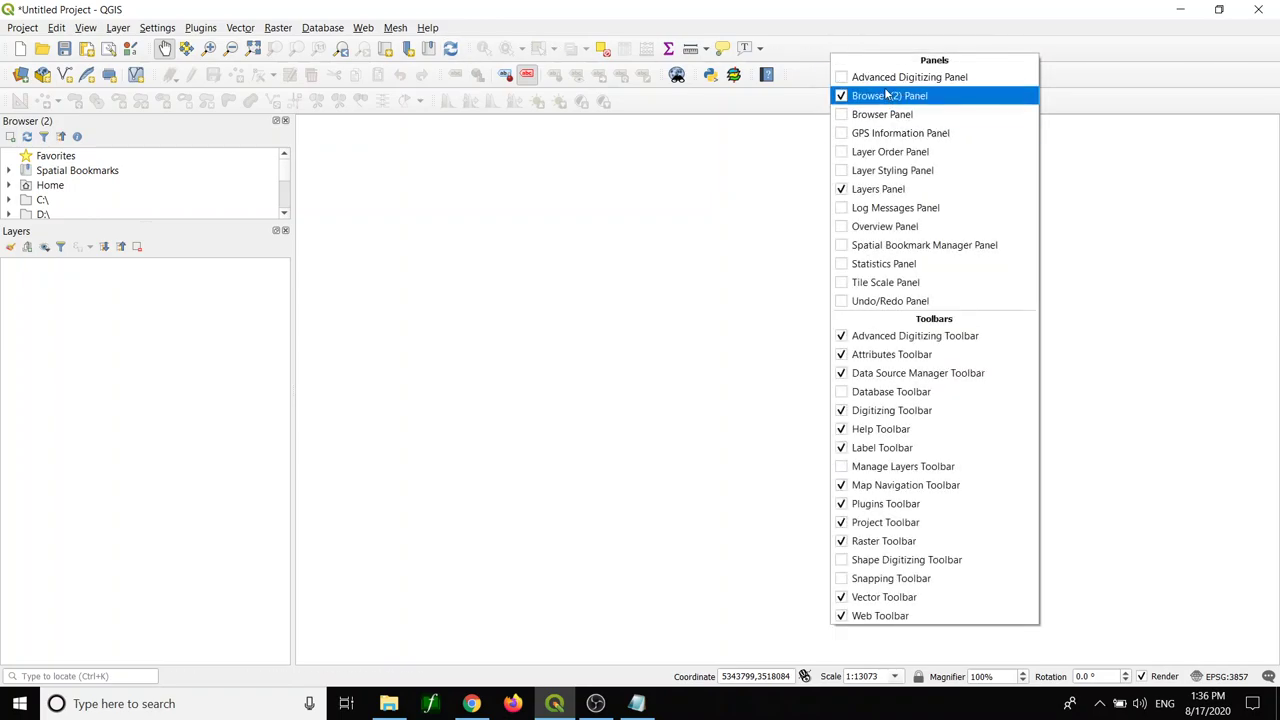
click(809, 60)
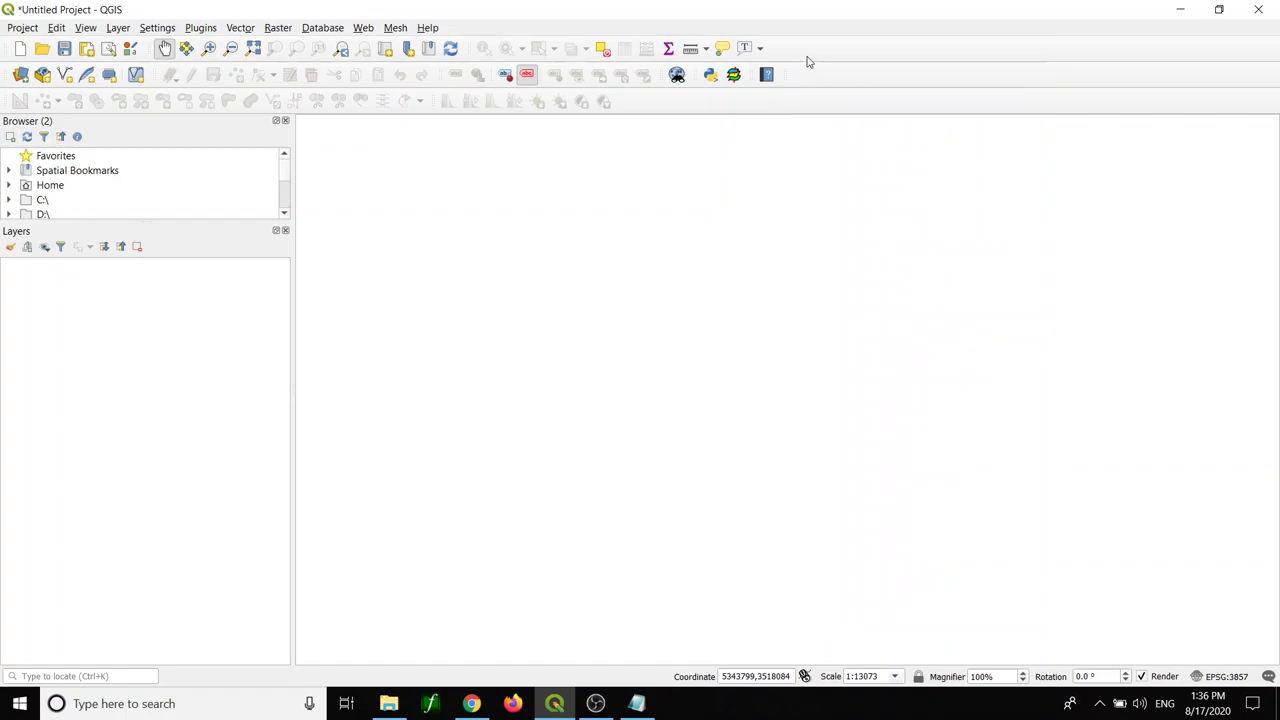
click(268, 30)
click(268, 30)
click(205, 29)
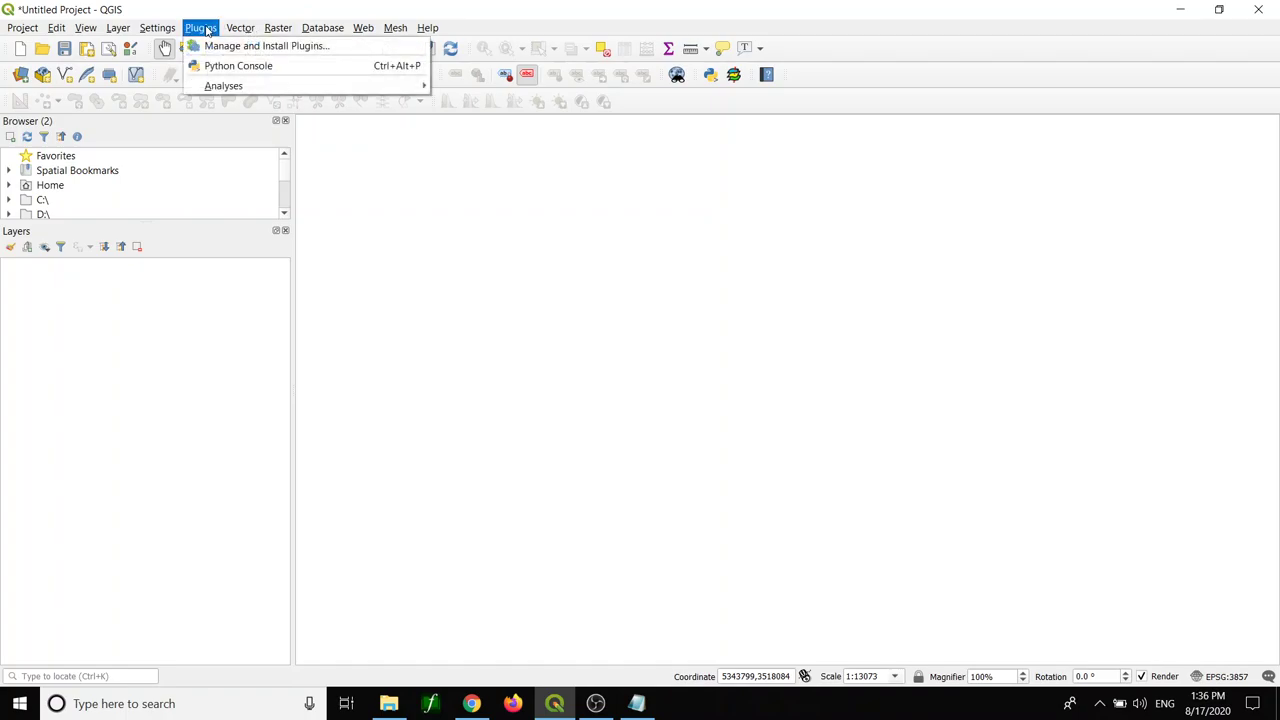
Search 'Processing' under All plugins in the Plugin Manager and tick it to re-enable it
click(200, 28)
click(200, 28)
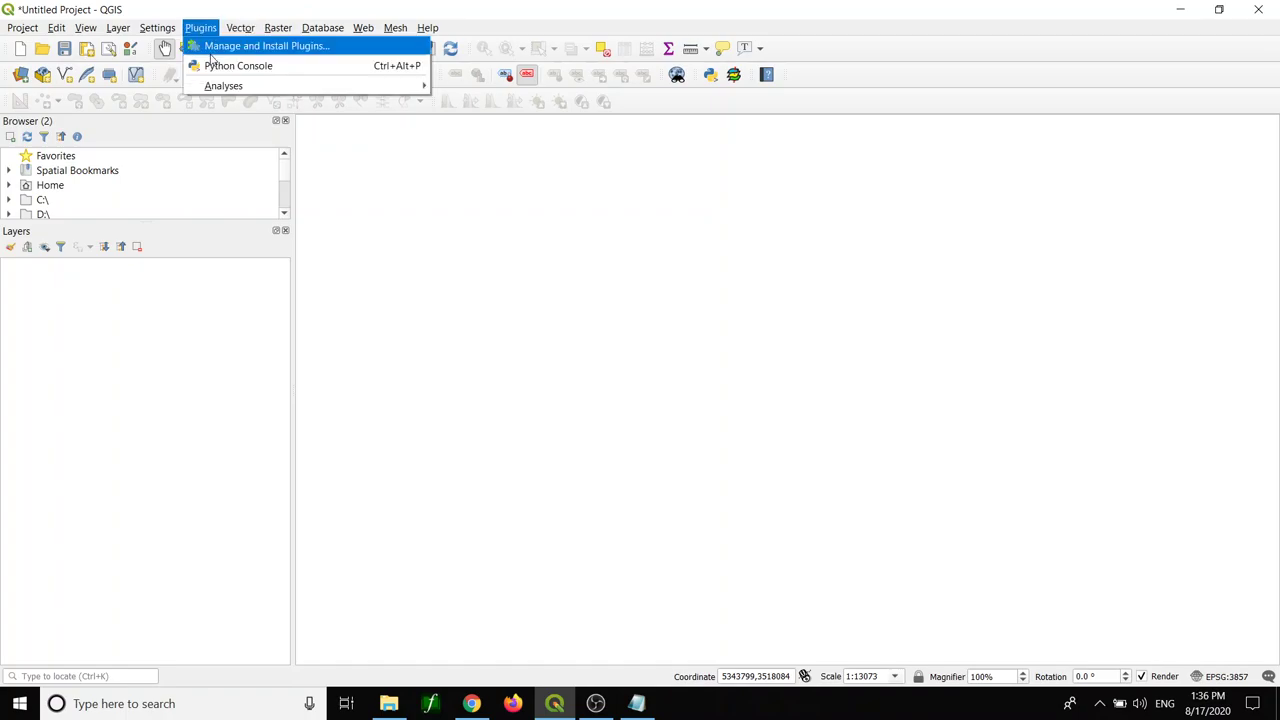
click(209, 50)
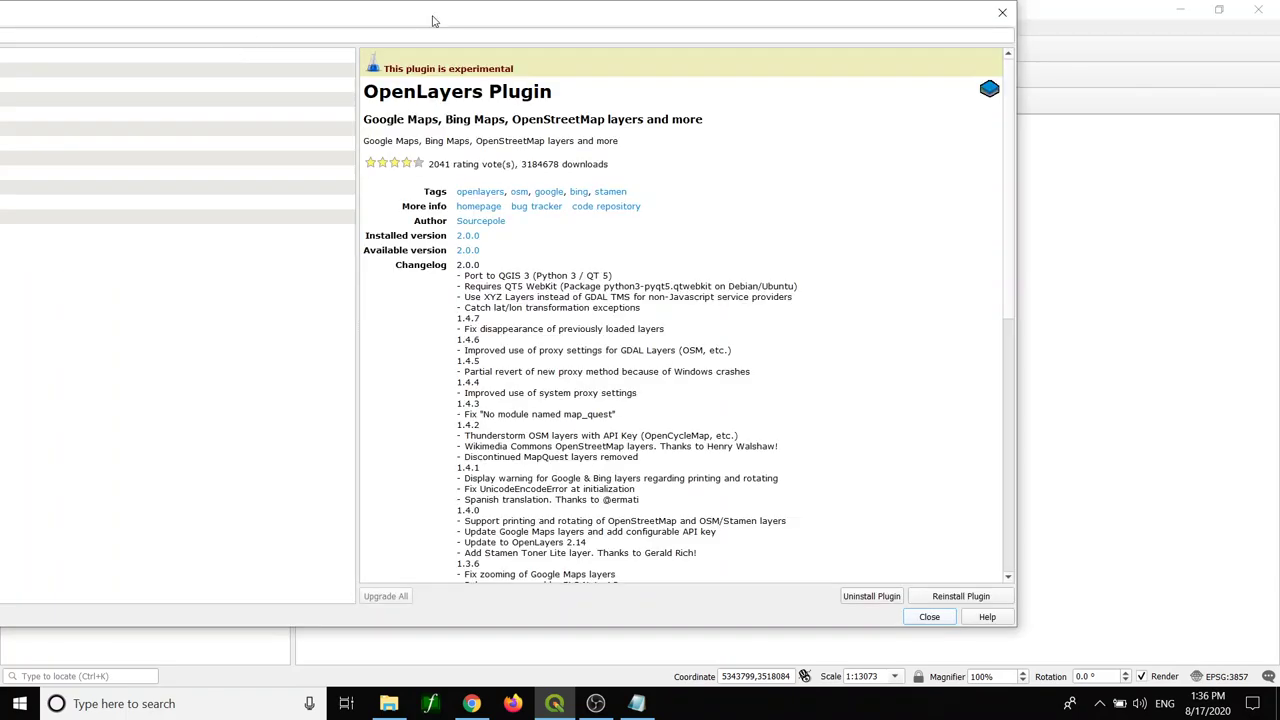
drag(435, 26, 770, 119)
click(120, 136)
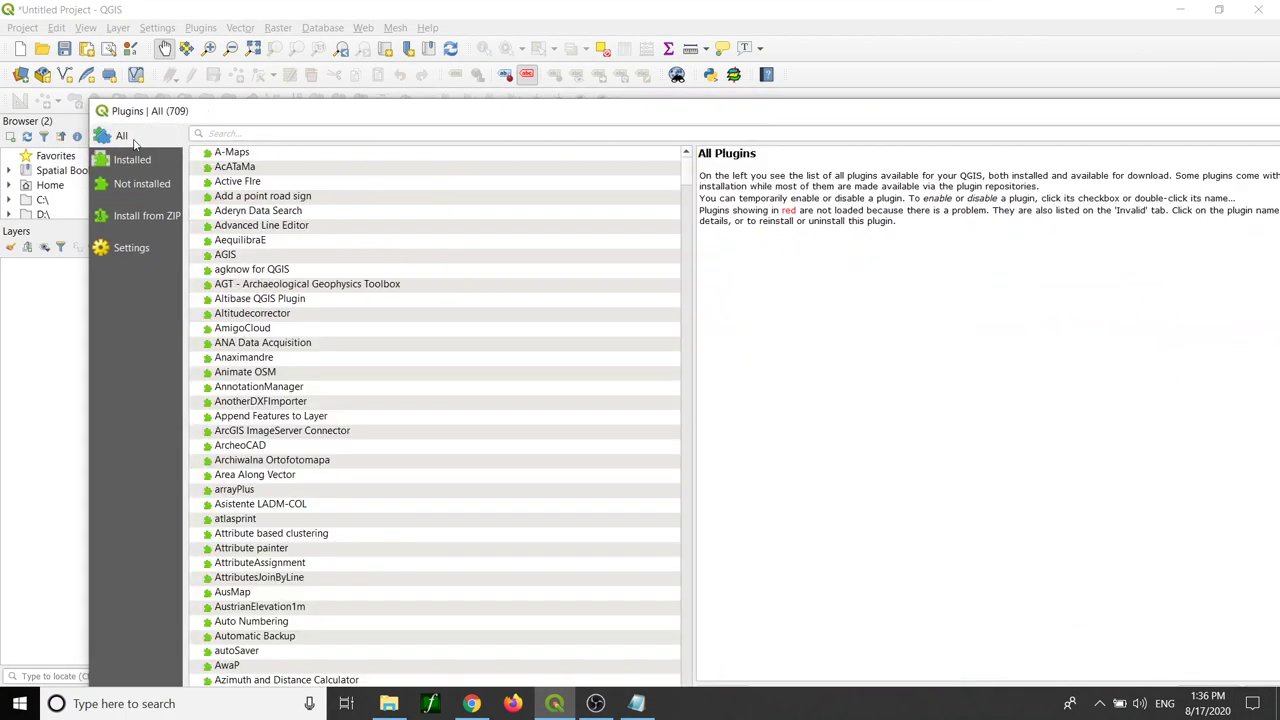
click(257, 133)
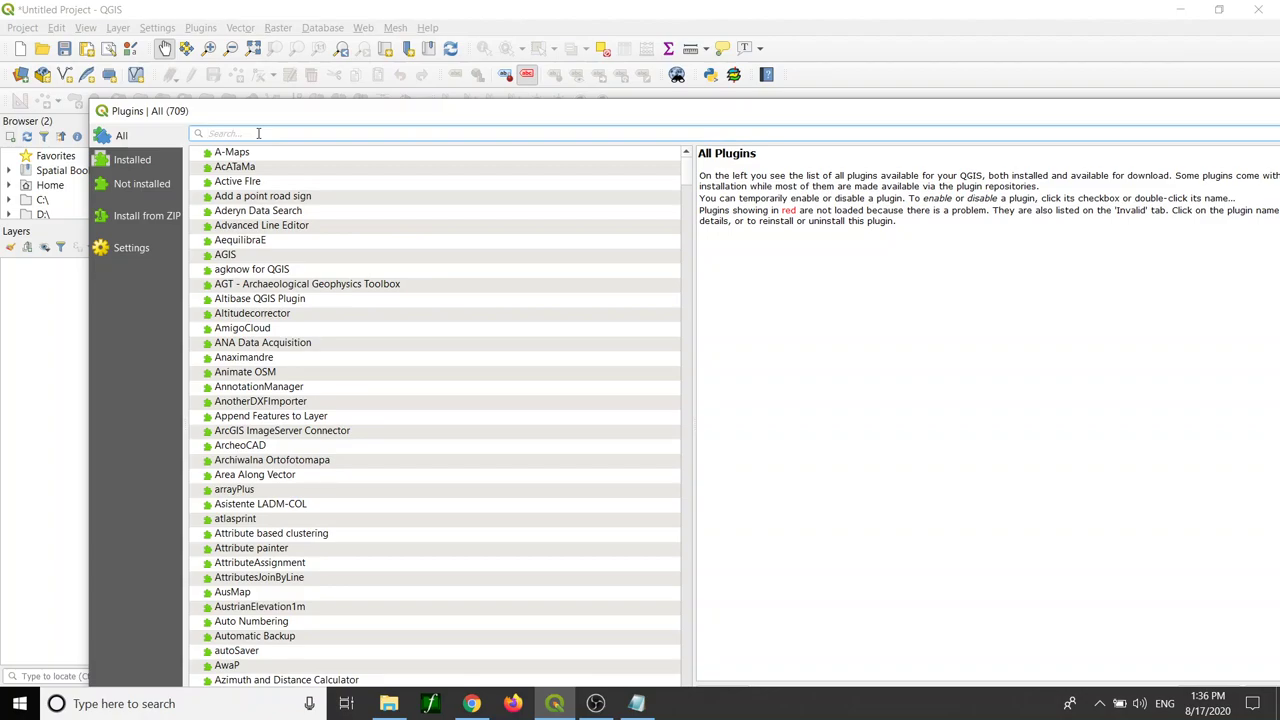
text(Proce)
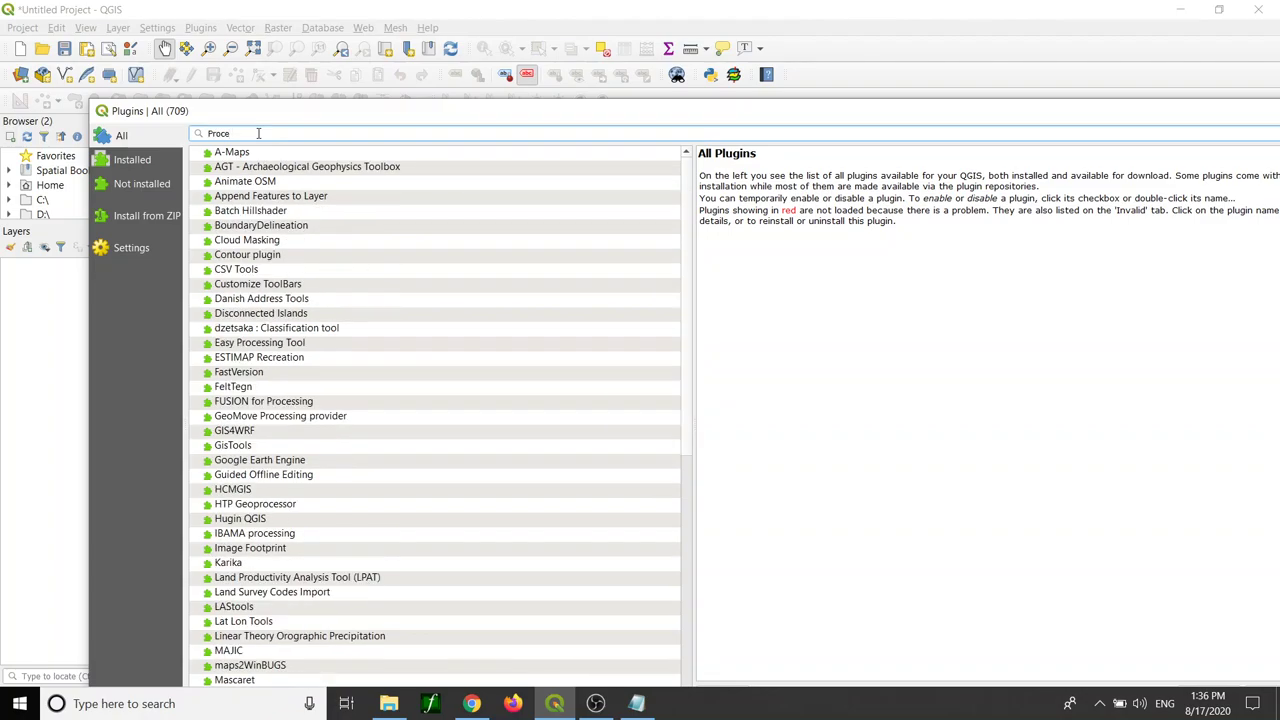
text(ssing)
scroll(276, 260, down, 7)
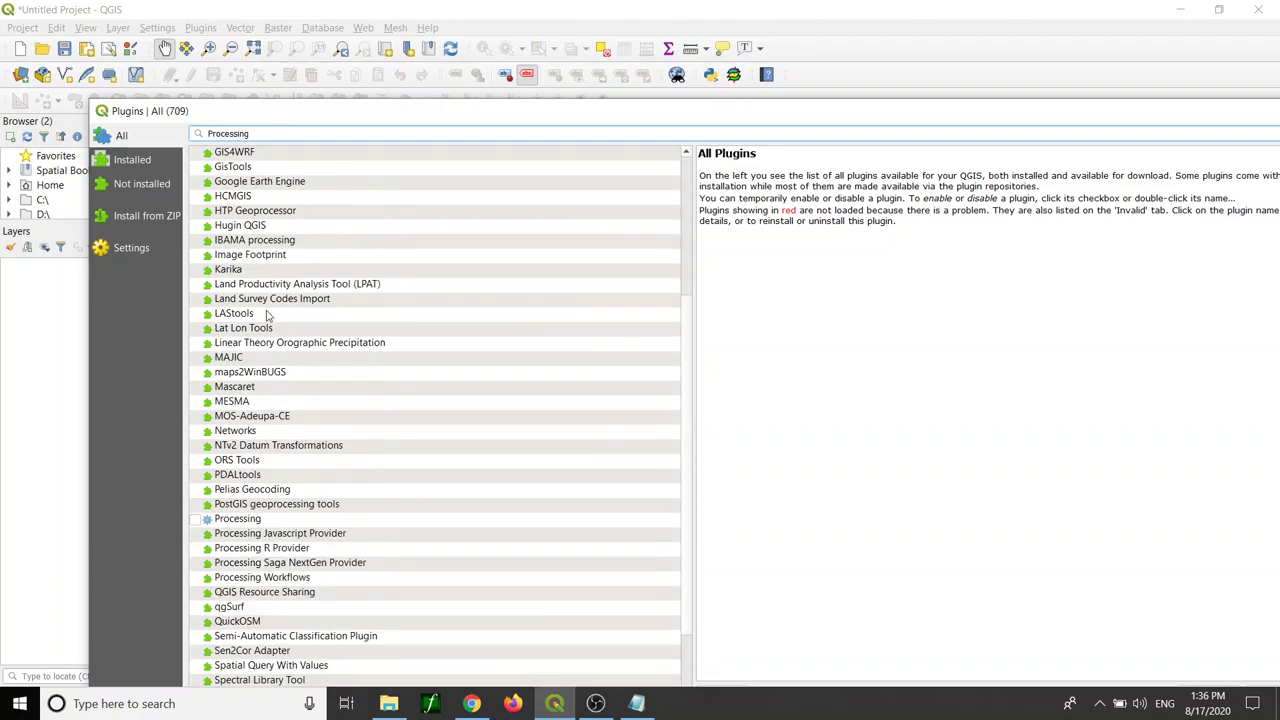
click(251, 435)
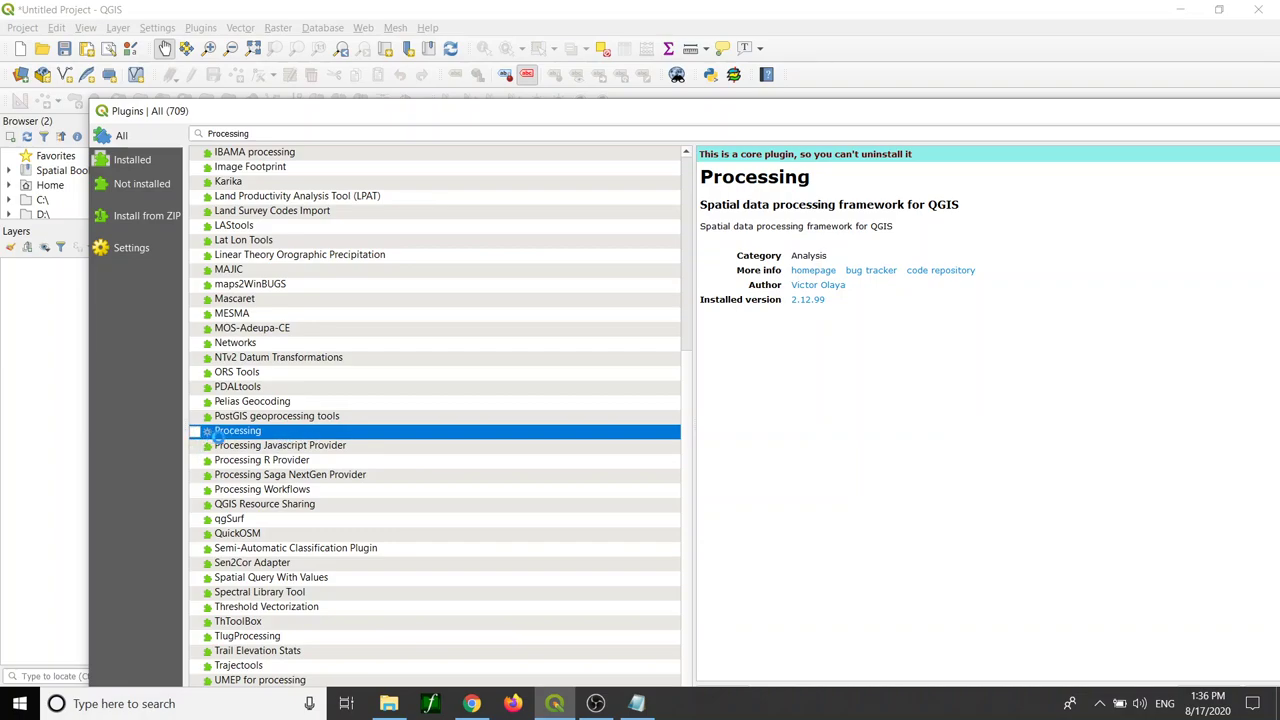
click(209, 432)
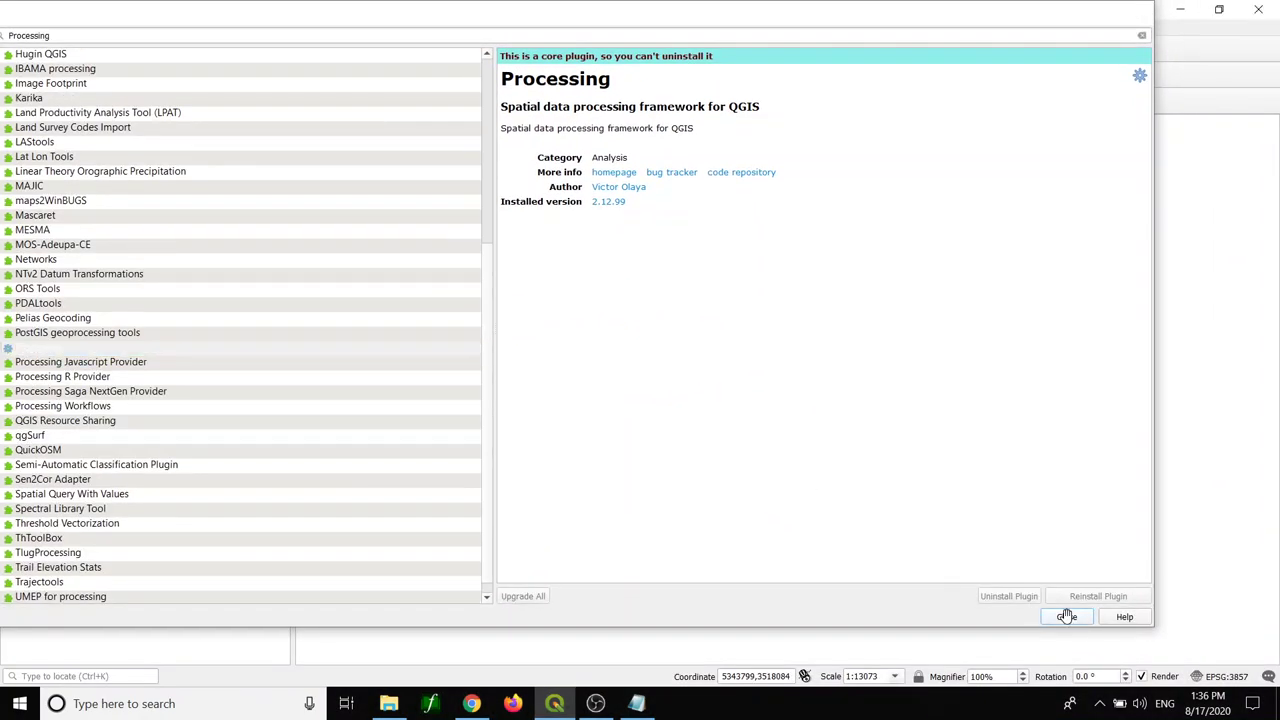
click(1062, 616)
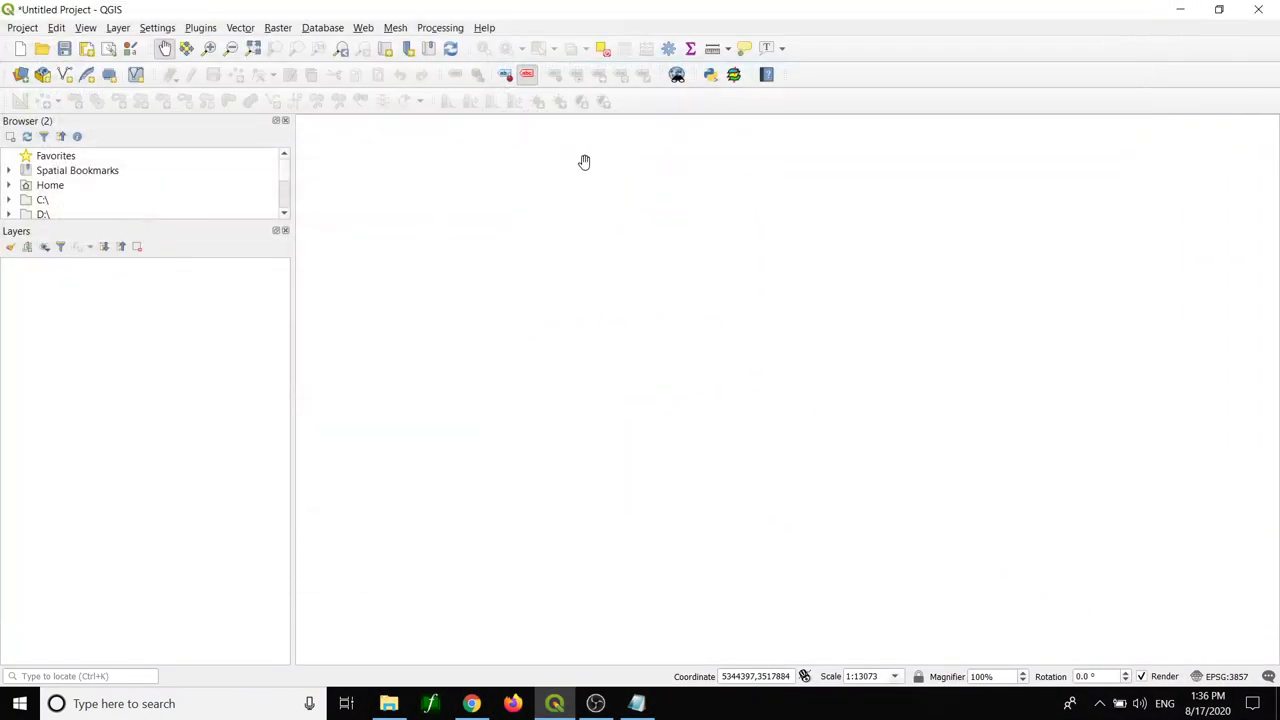
Show the Processing Toolbox panel via the toolbar context menu
click(240, 29)
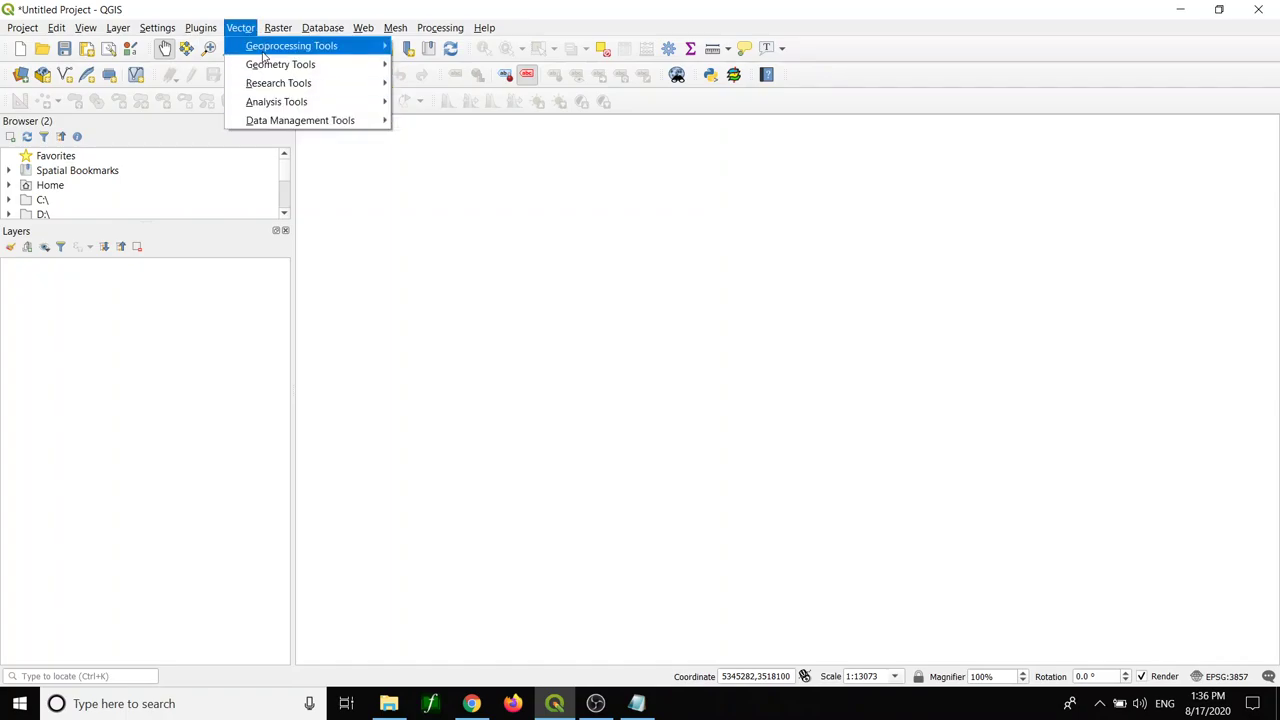
click(850, 54)
right_click(841, 48)
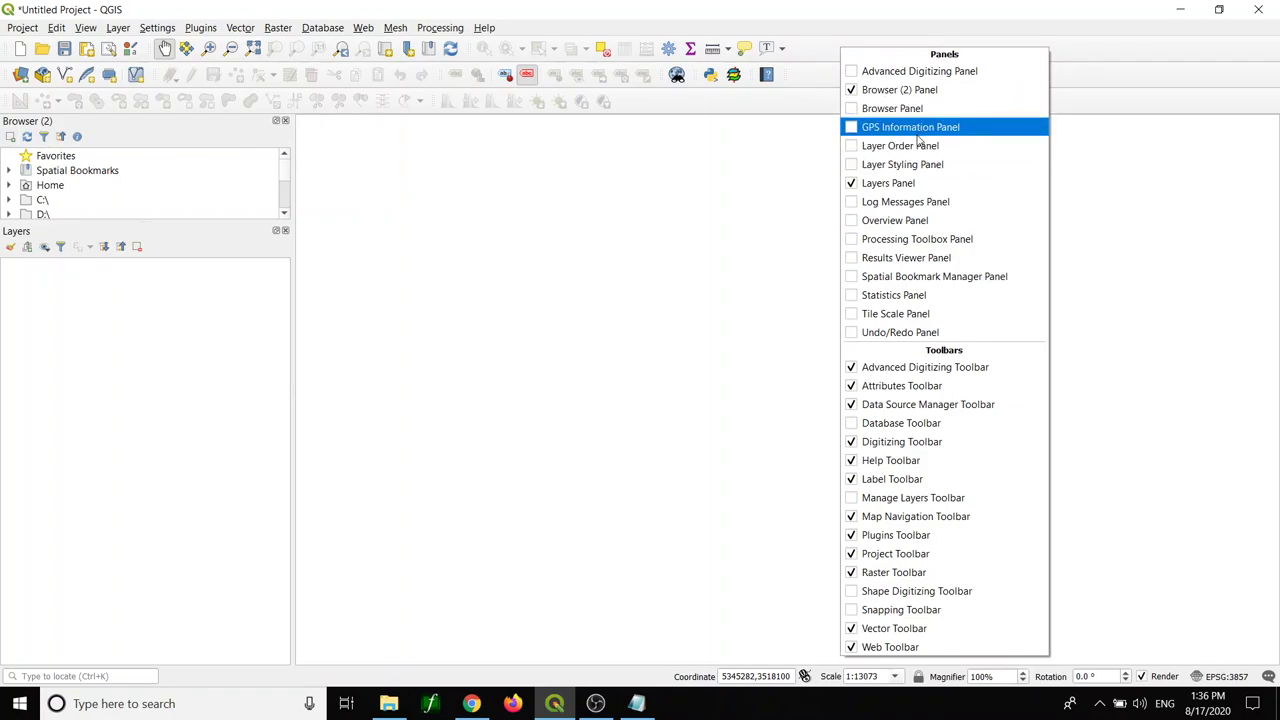
click(912, 241)
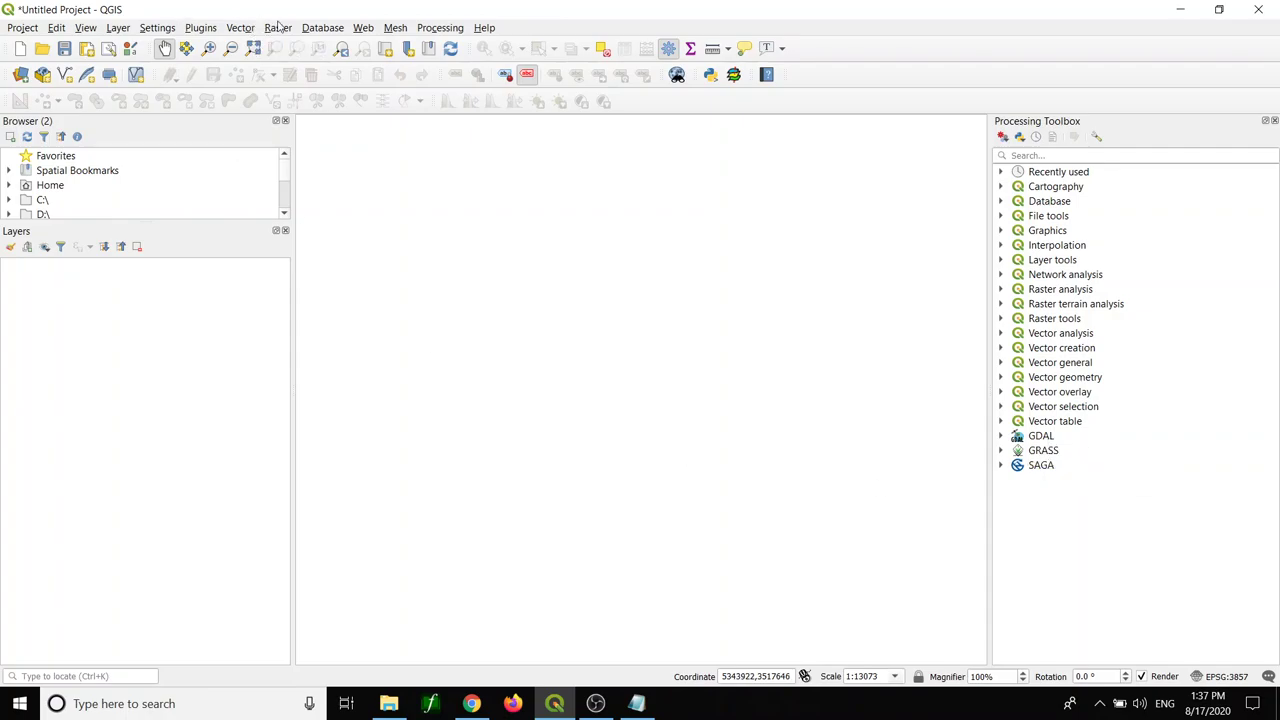
Browse the Vector menu's analysis submenus, then dismiss the menu
click(240, 27)
mouse_move(262, 47)
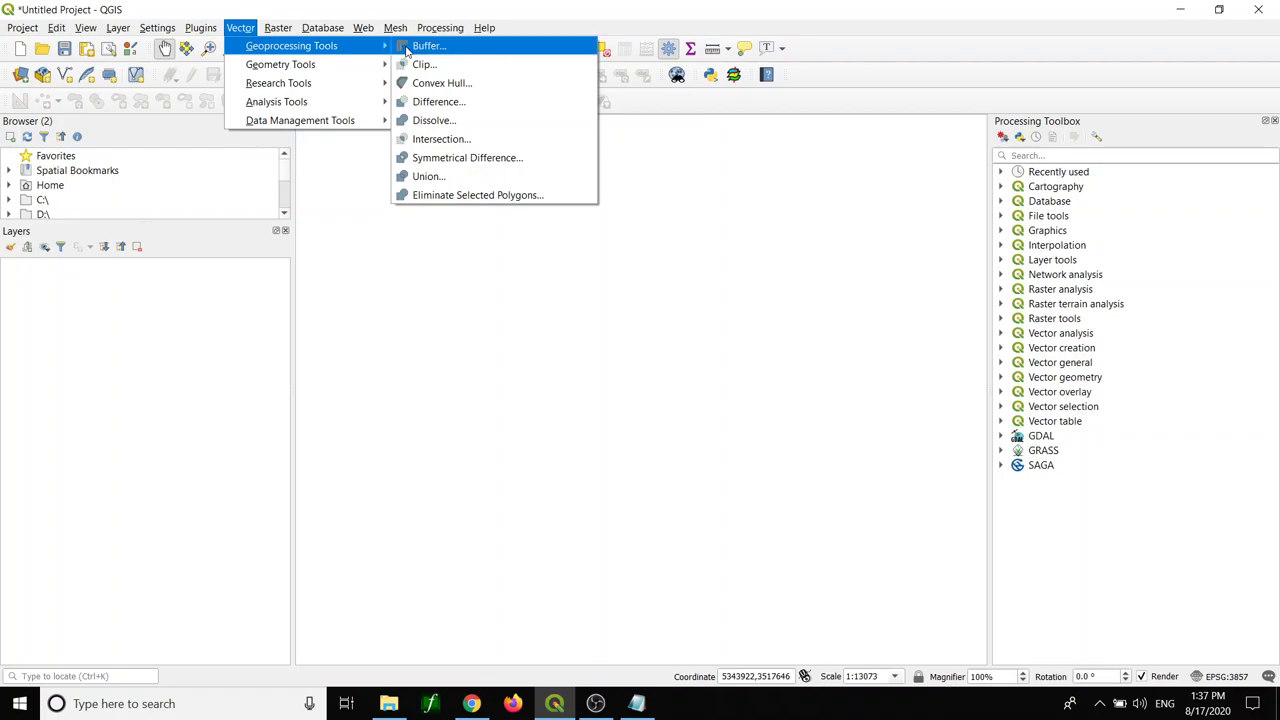
mouse_move(333, 83)
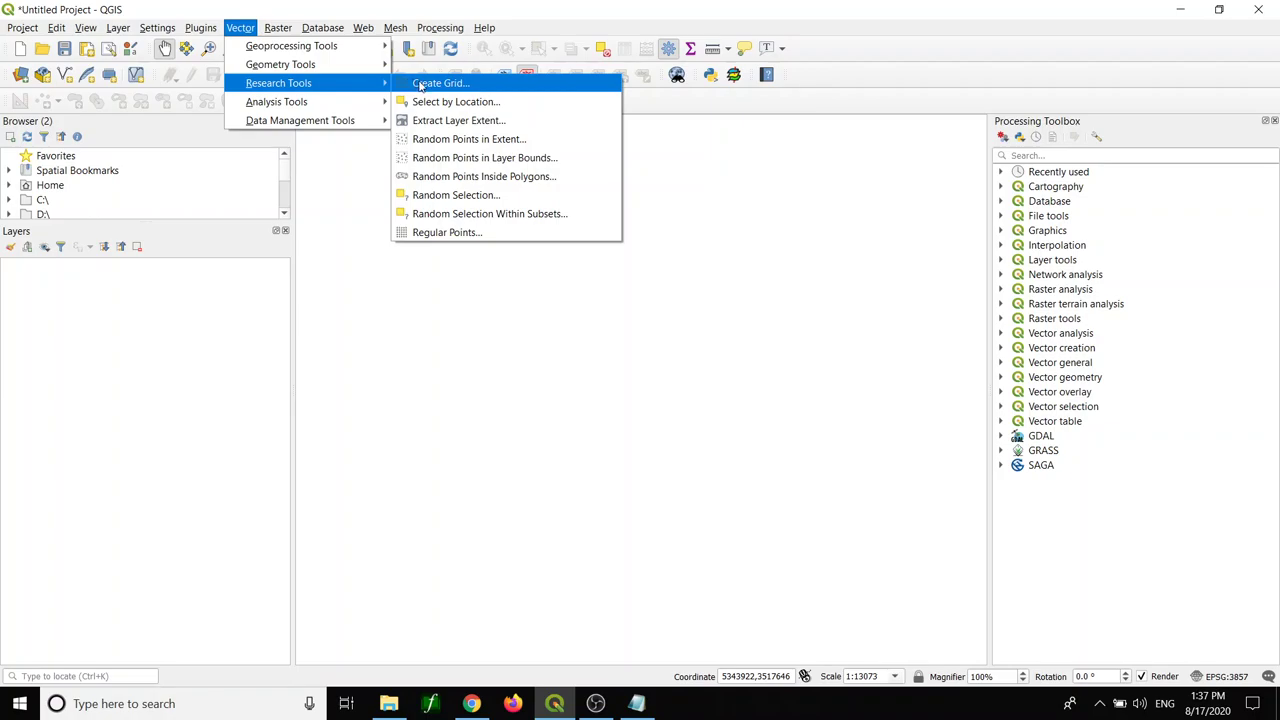
mouse_move(335, 106)
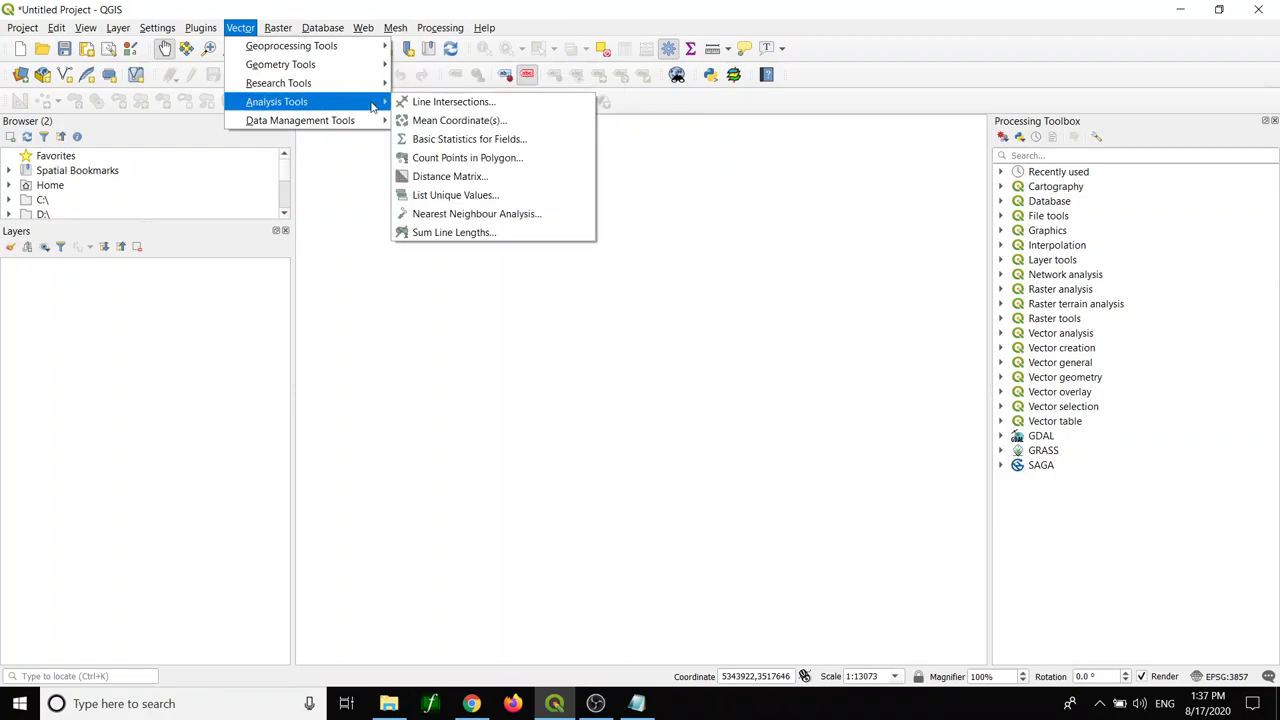
mouse_move(358, 124)
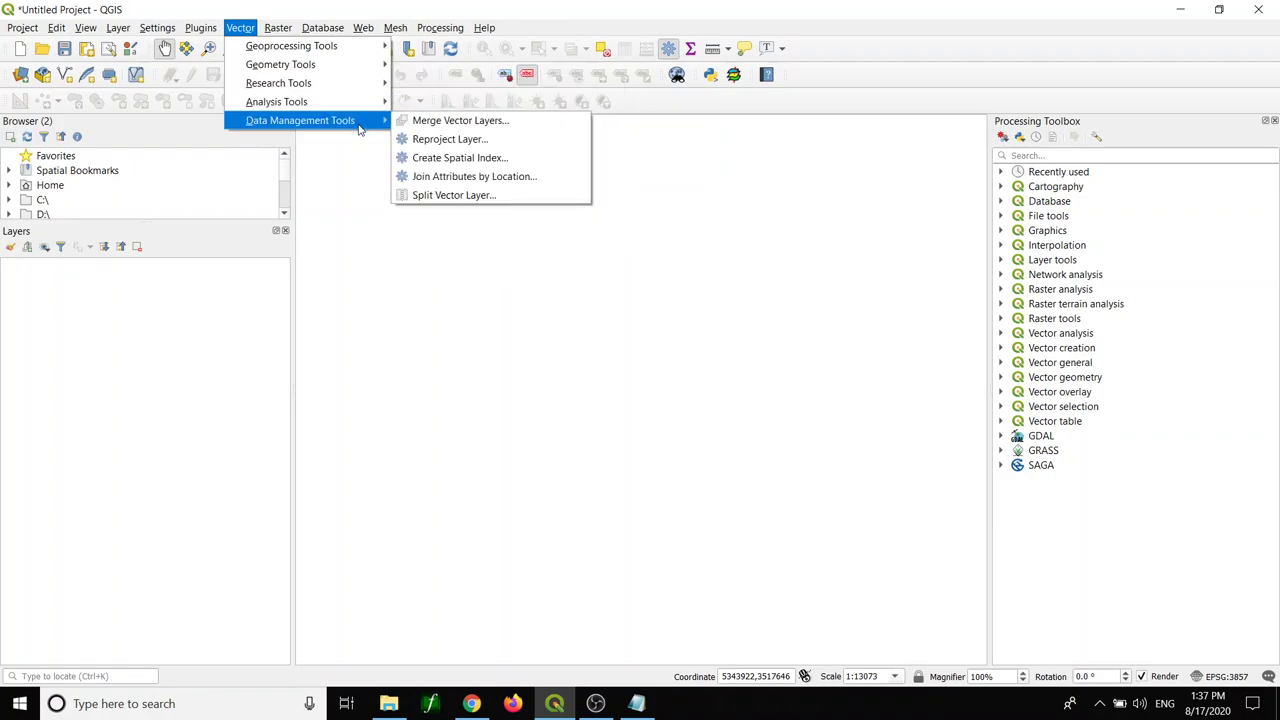
click(838, 87)
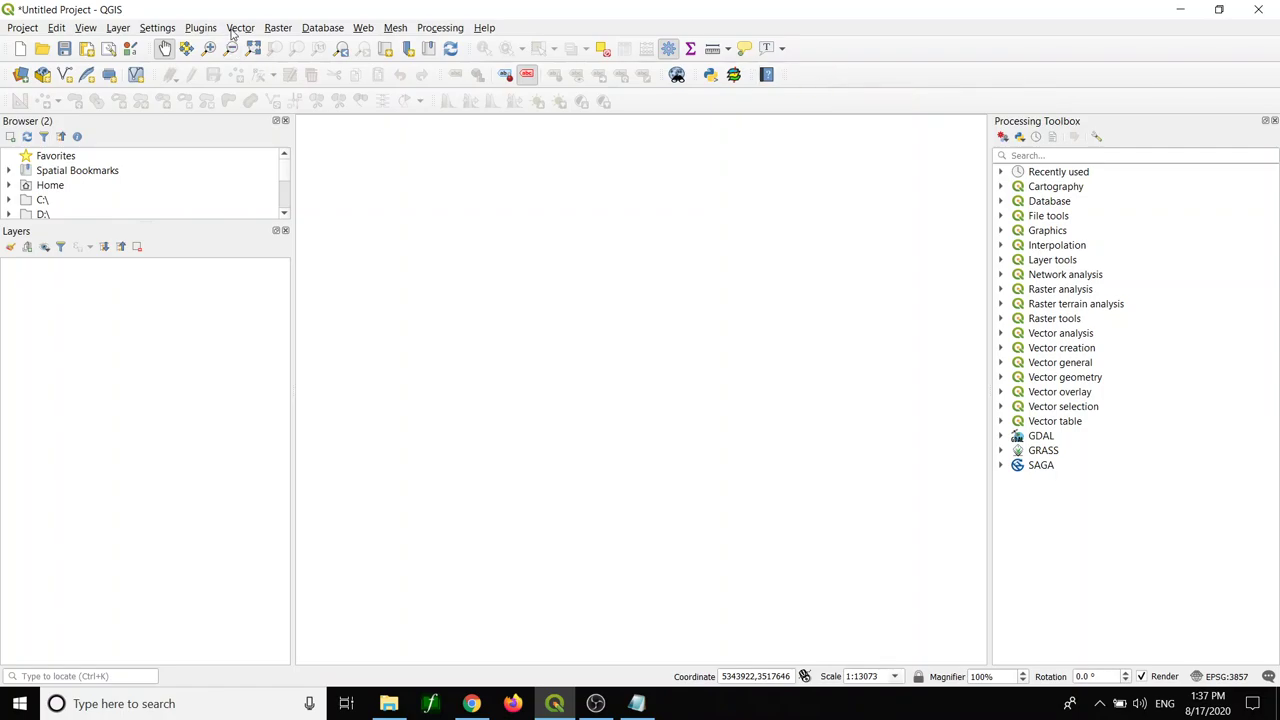
click(323, 27)
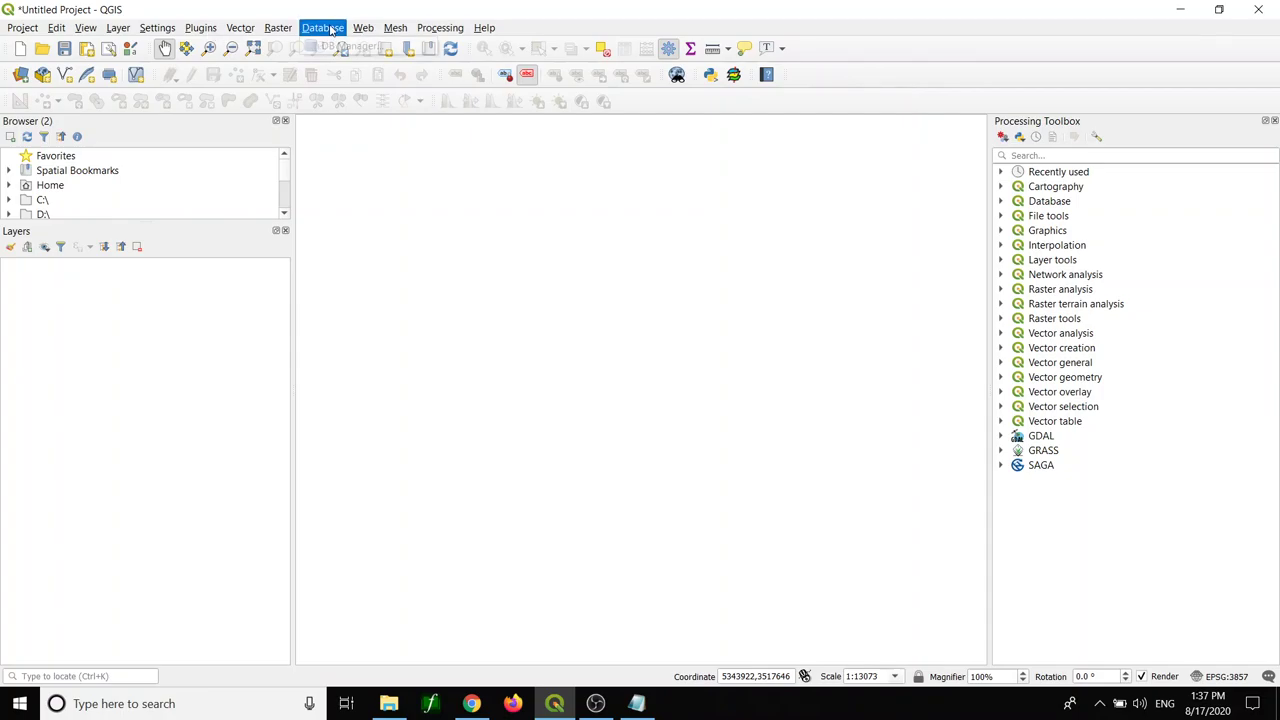
mouse_move(363, 30)
mouse_move(500, 64)
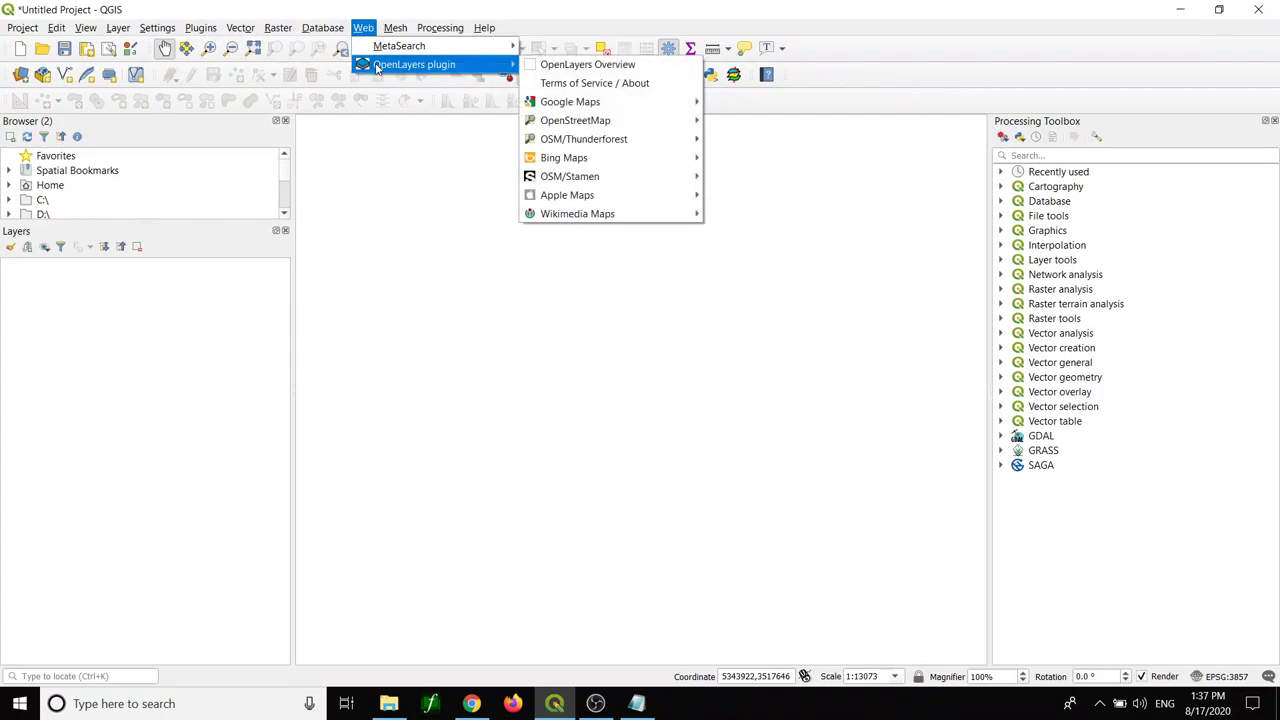
mouse_move(605, 104)
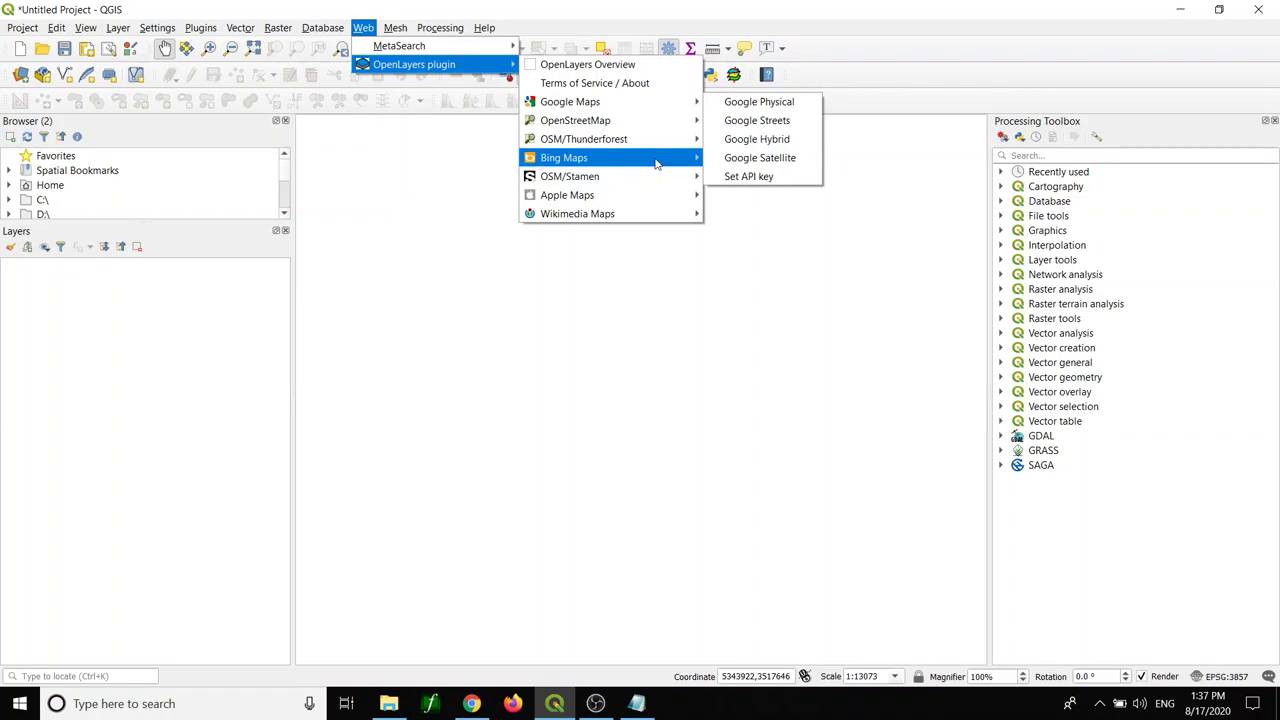
mouse_move(666, 158)
click(748, 176)
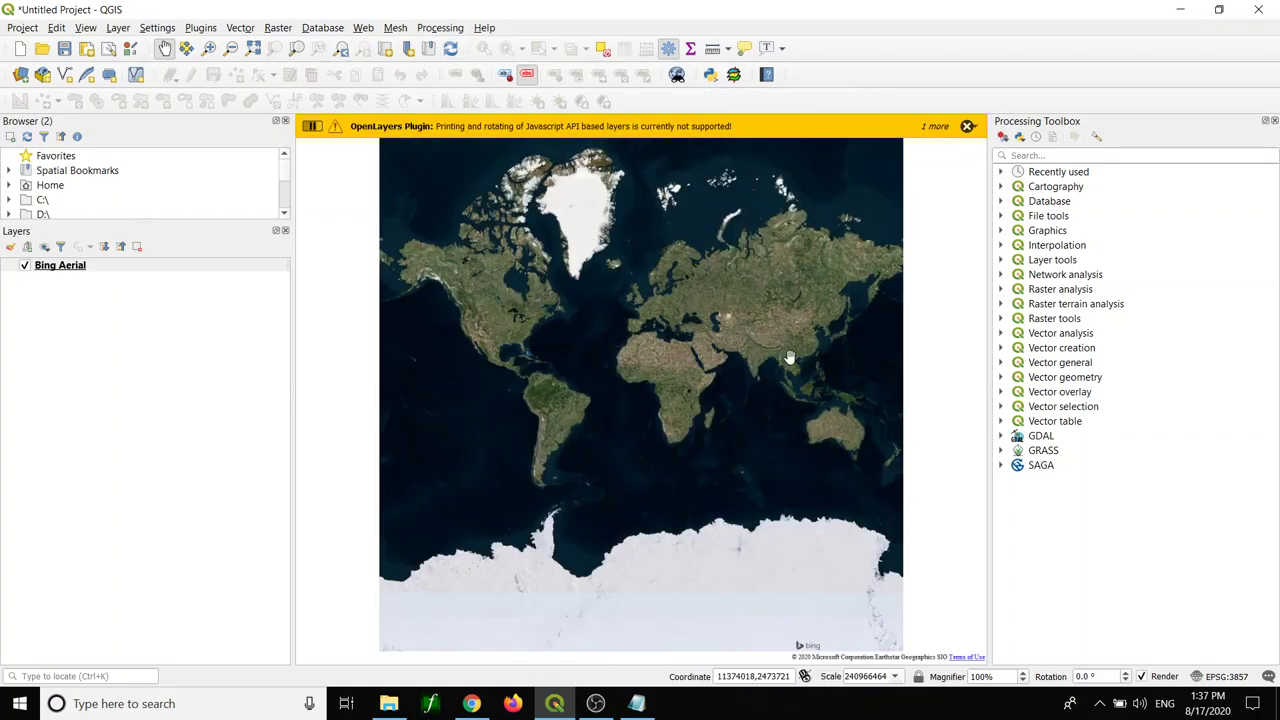
scroll(790, 362, up, 5)
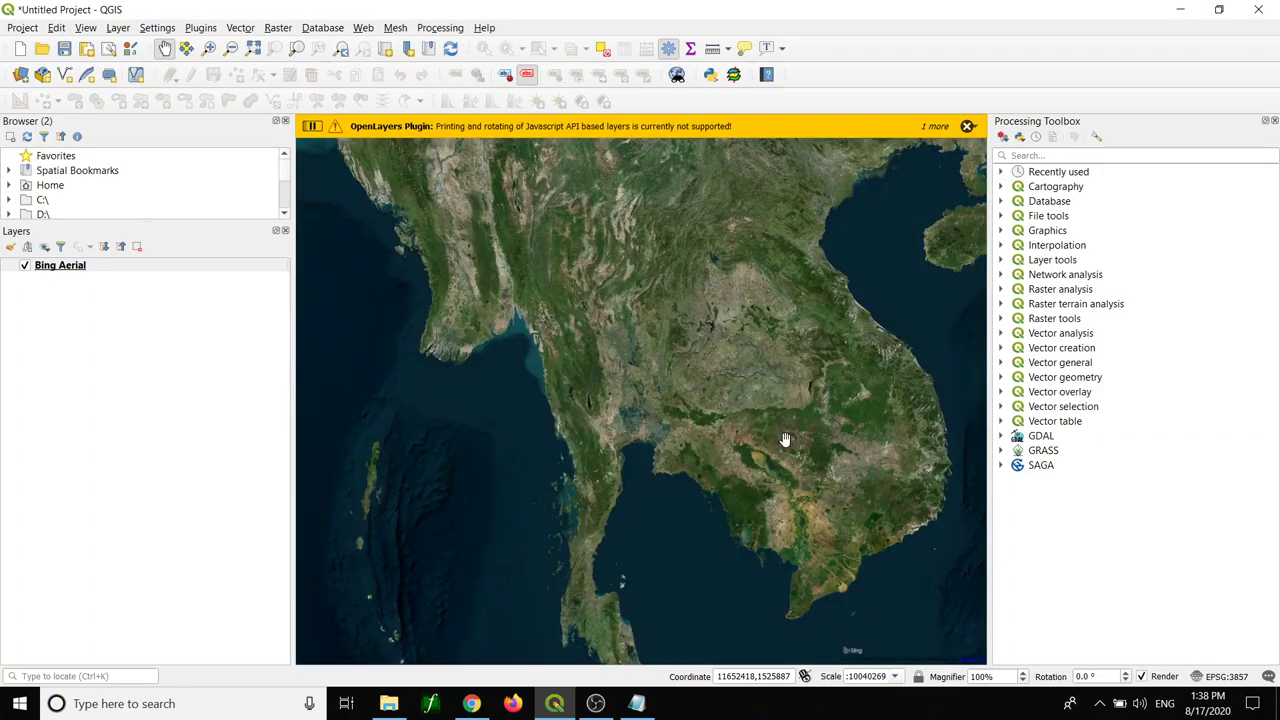
scroll(591, 346, up, 5)
scroll(600, 415, up, 1)
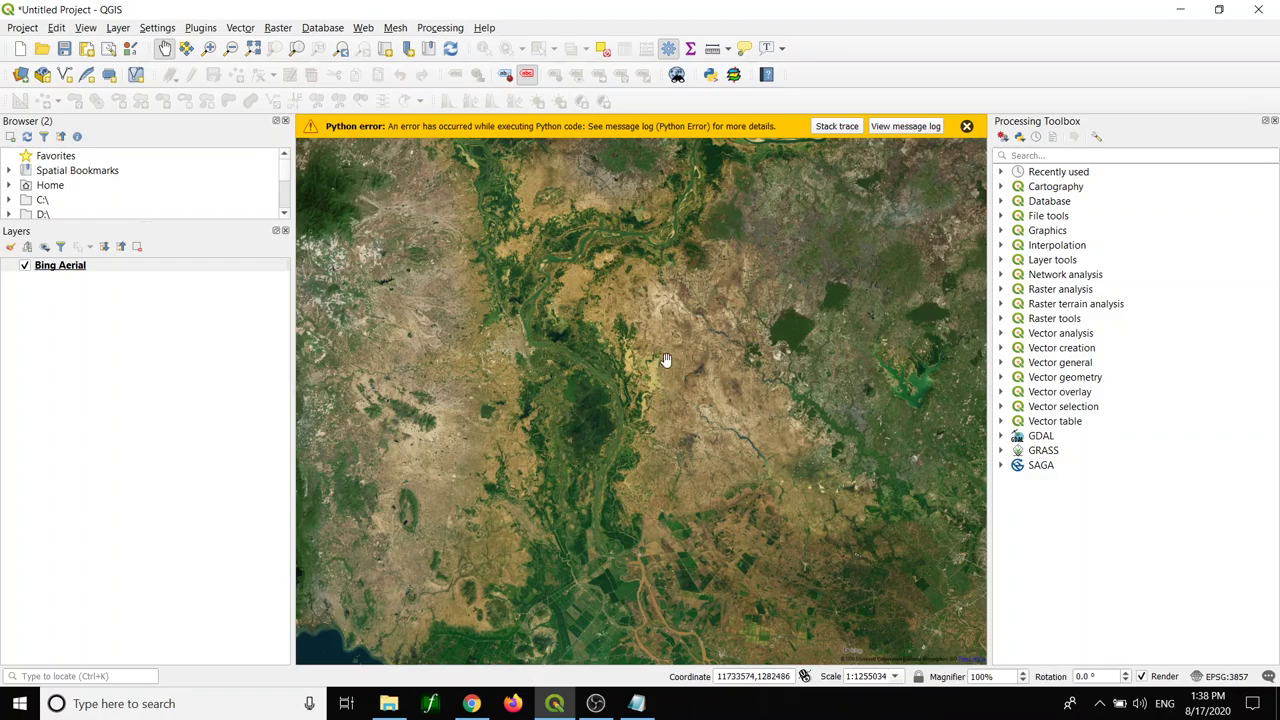
click(966, 126)
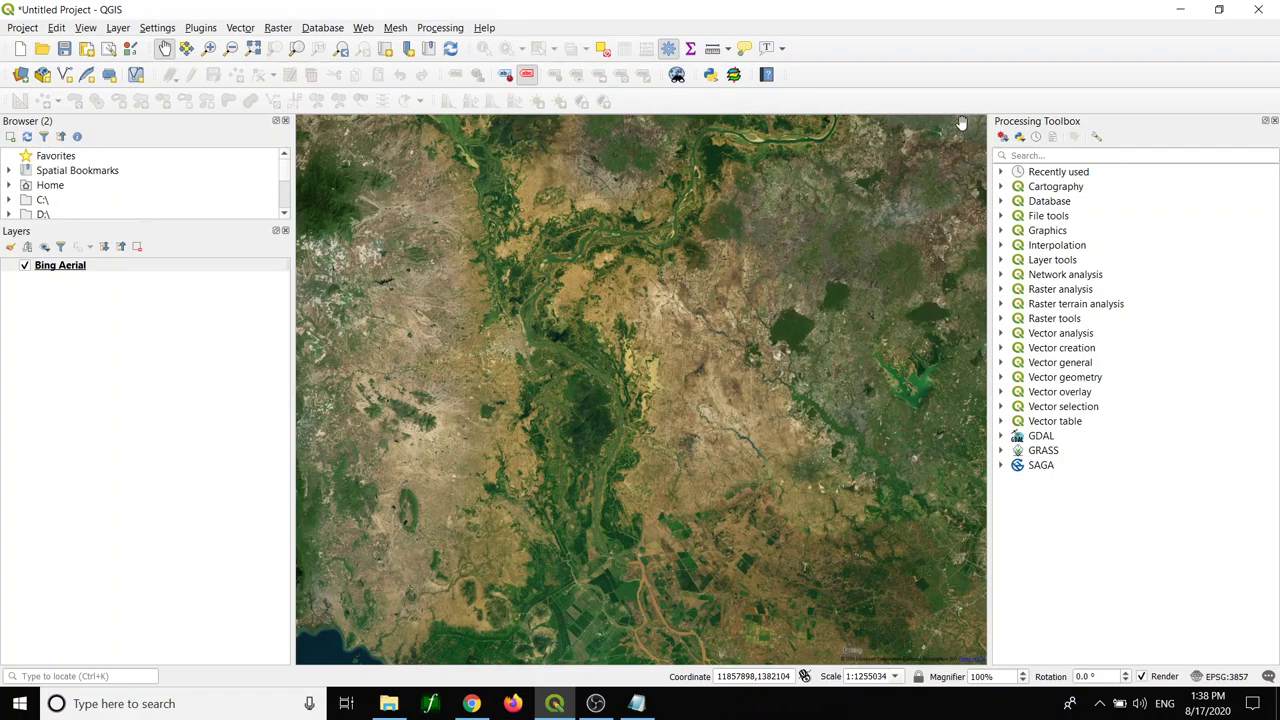
click(363, 27)
mouse_move(401, 68)
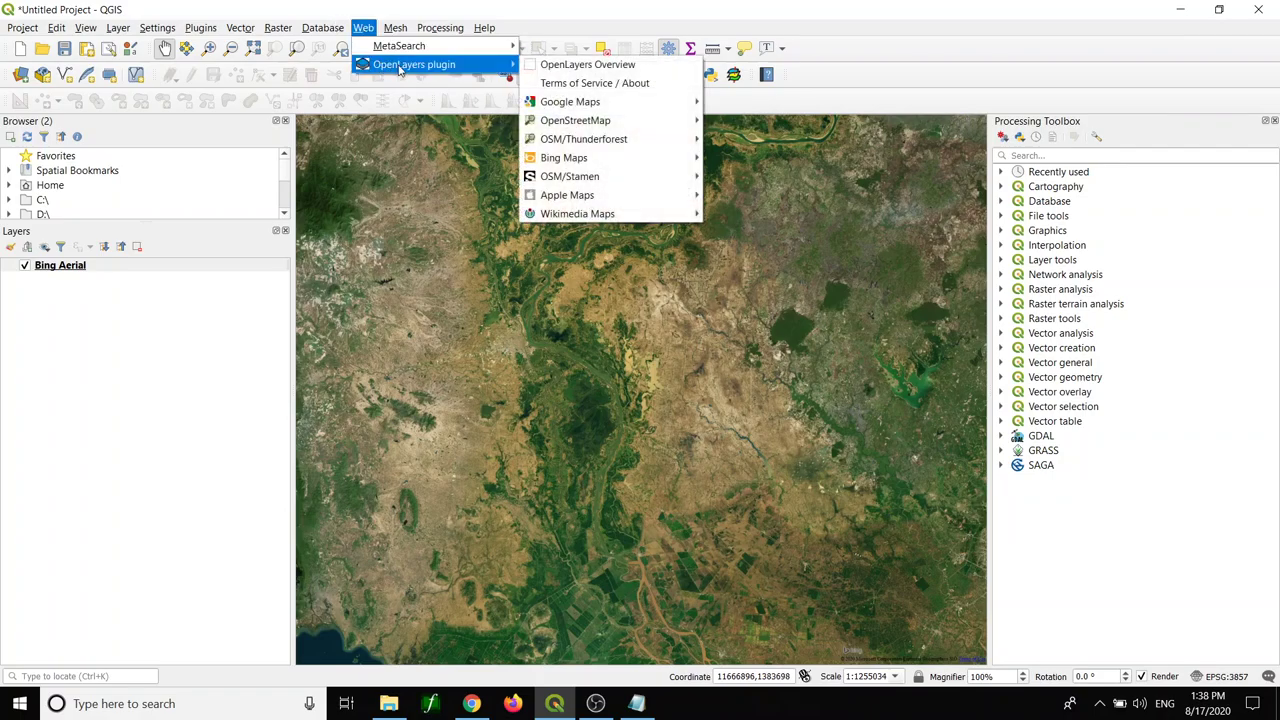
click(278, 14)
click(203, 27)
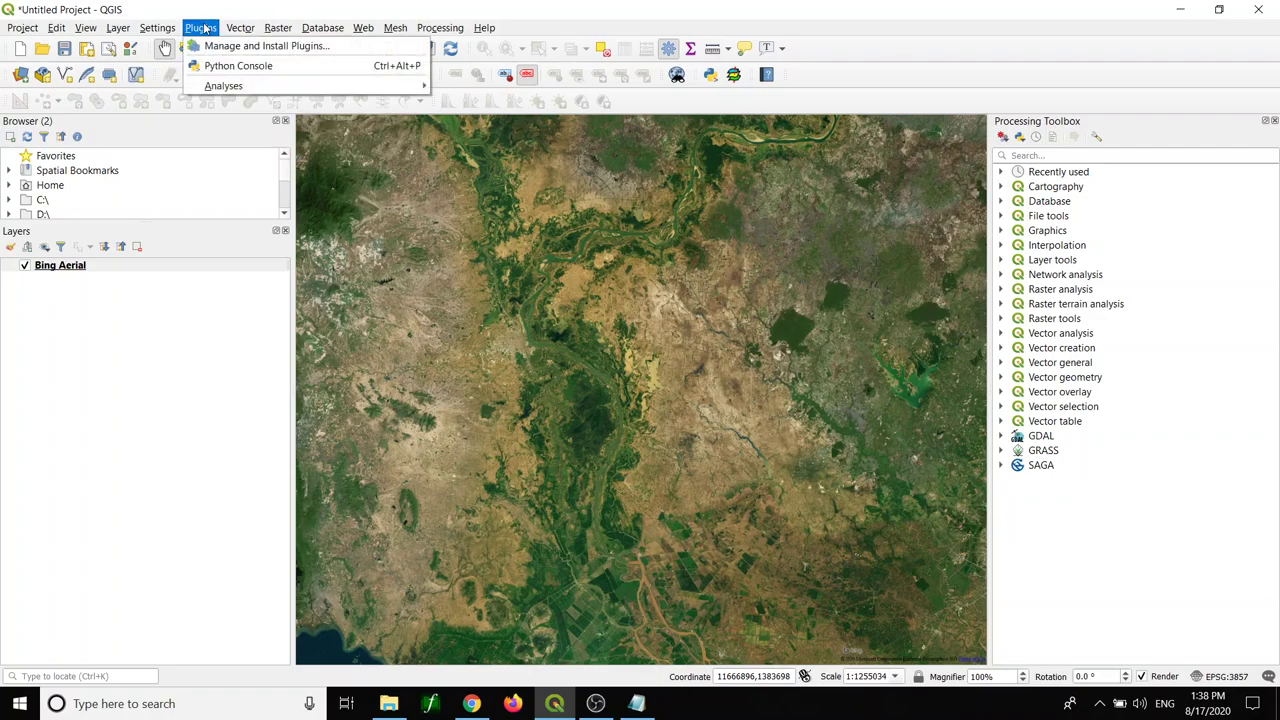
click(265, 46)
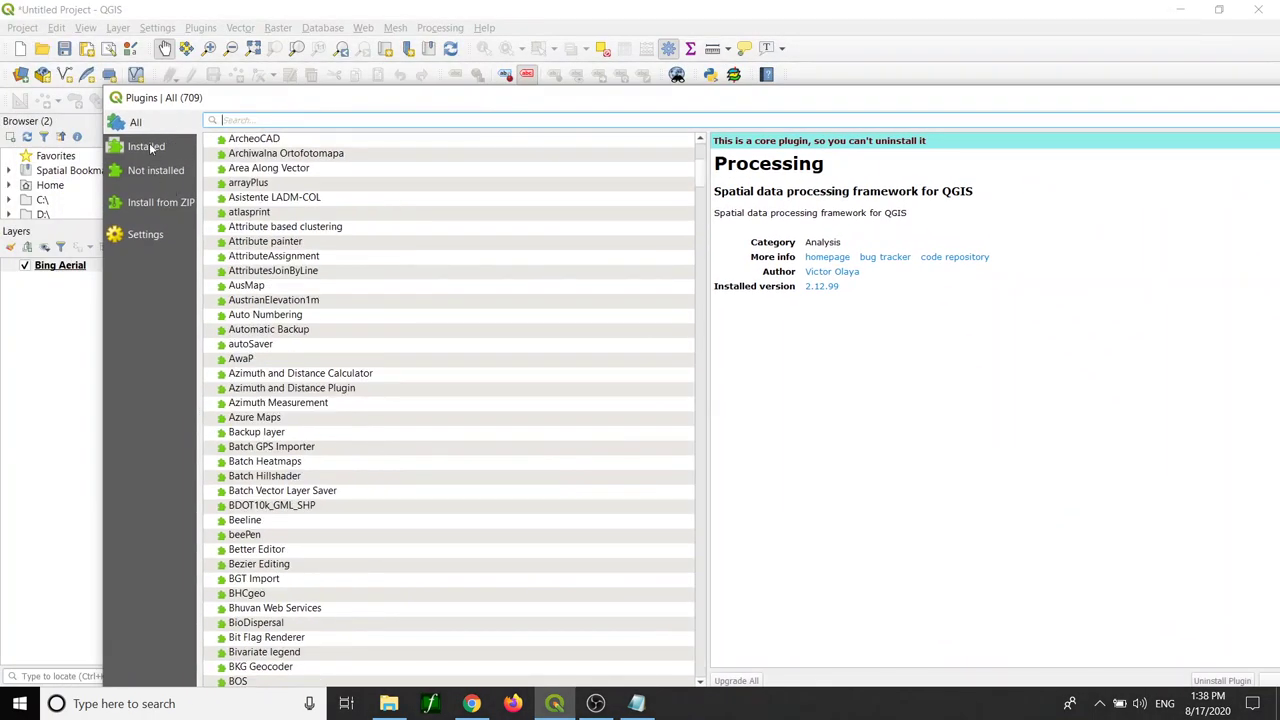
click(150, 147)
click(271, 257)
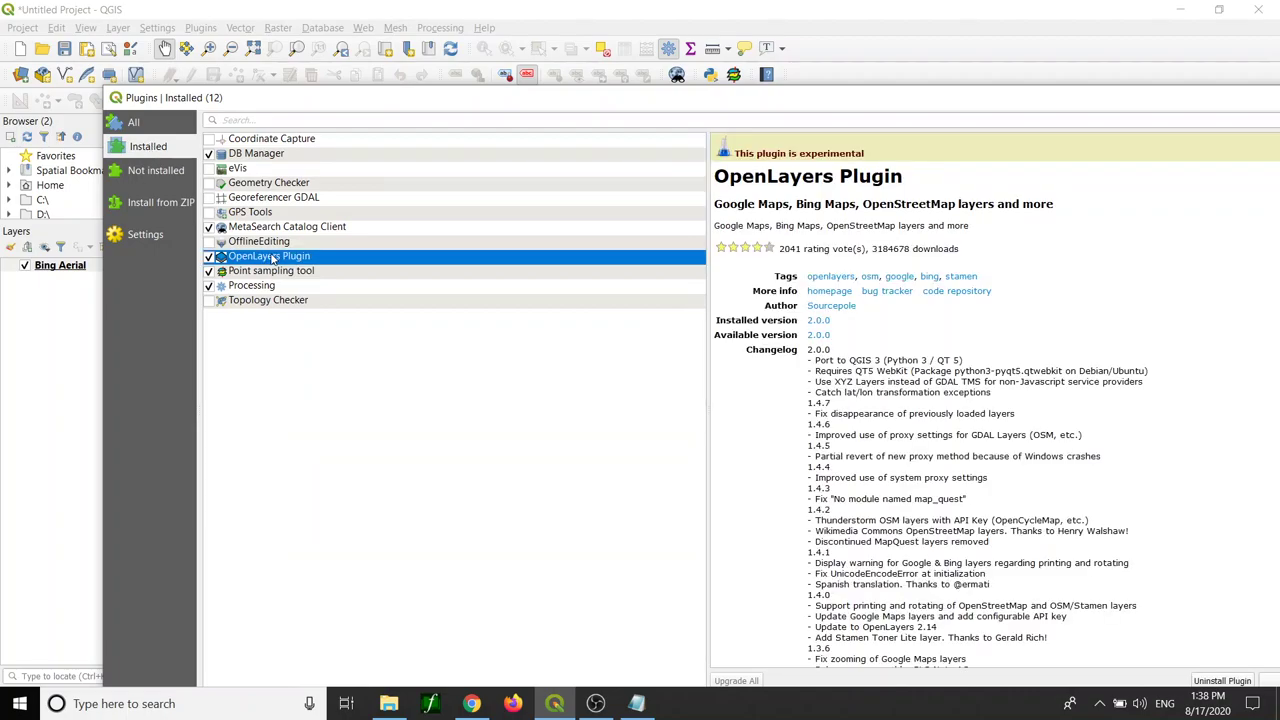
drag(736, 154, 866, 153)
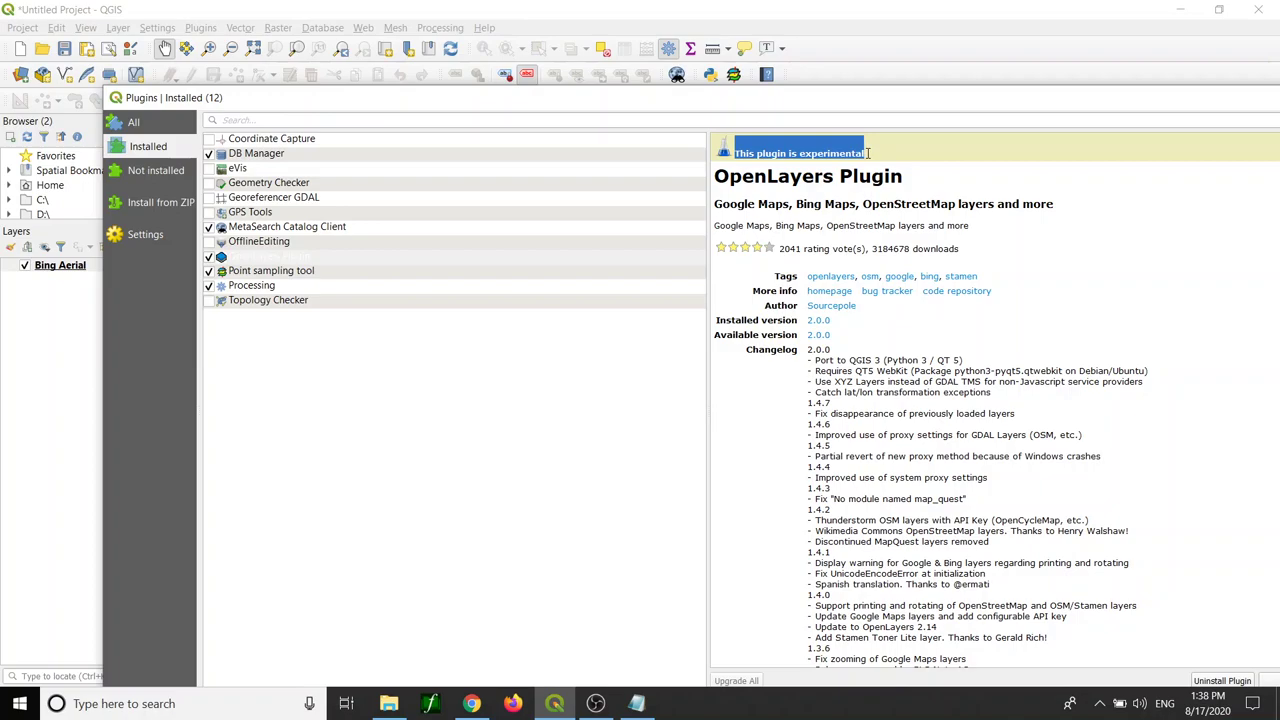
click(140, 236)
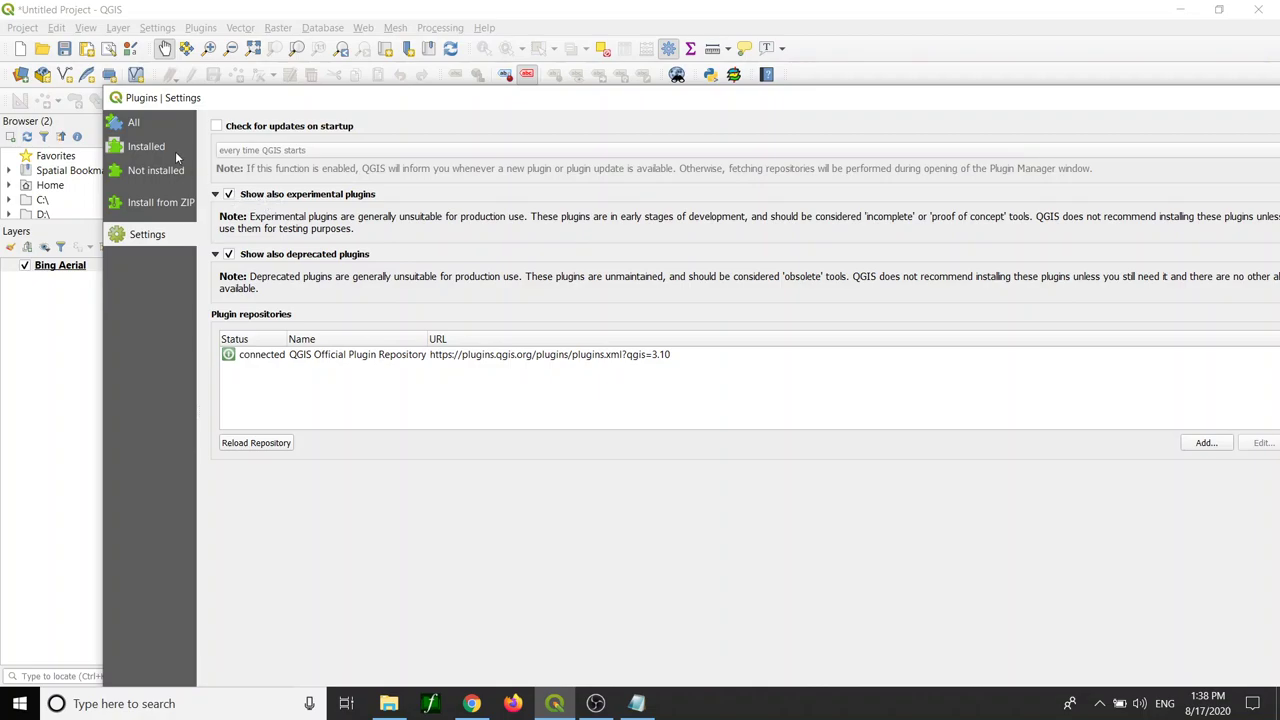
click(155, 128)
click(264, 122)
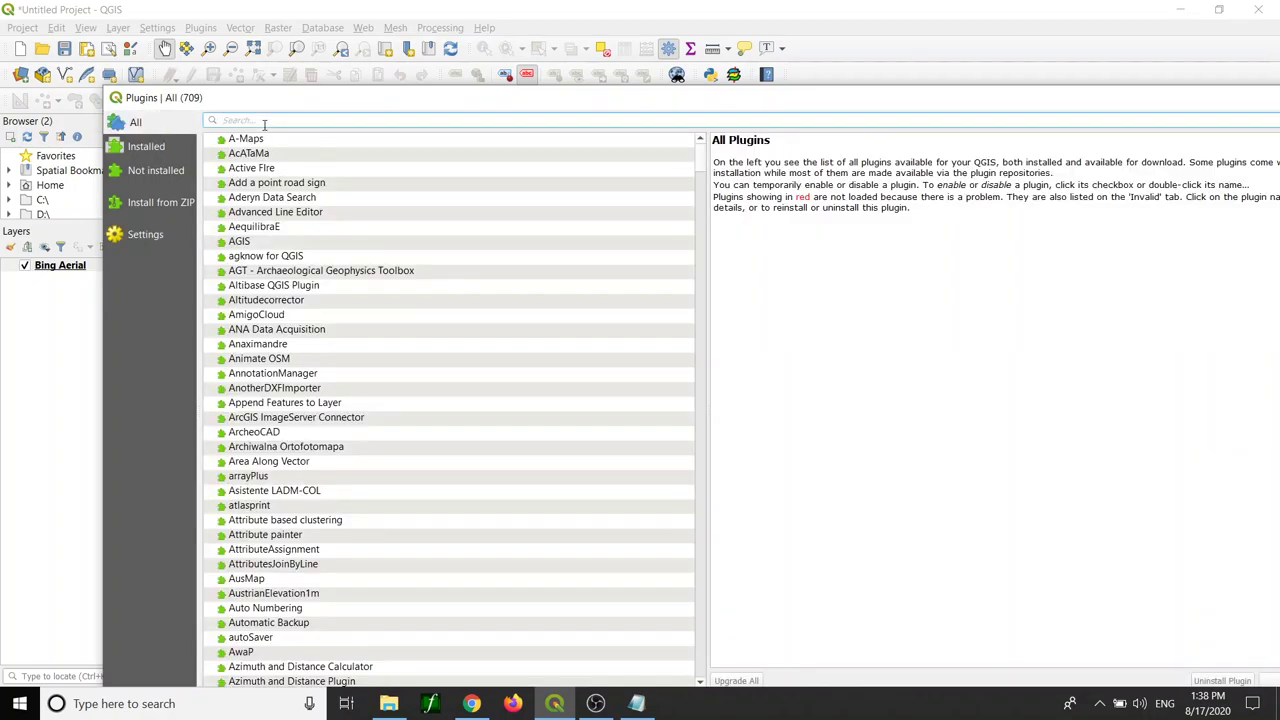
text(openlay)
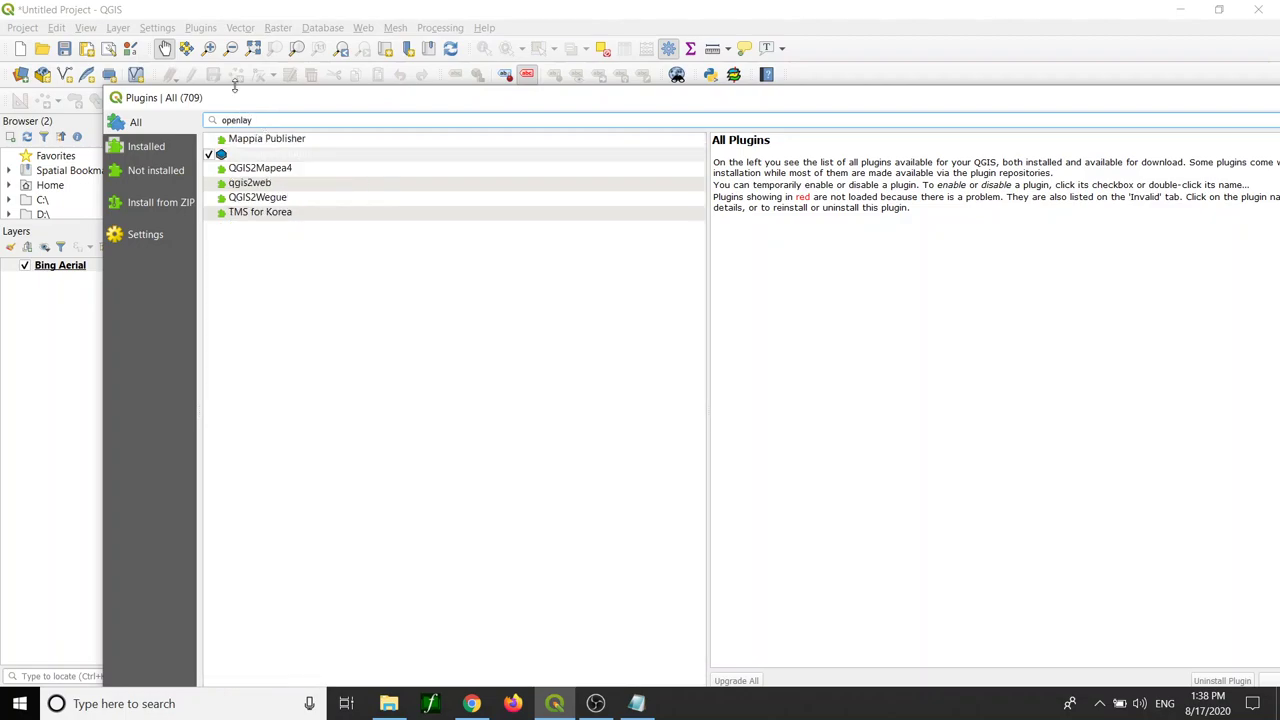
click(283, 160)
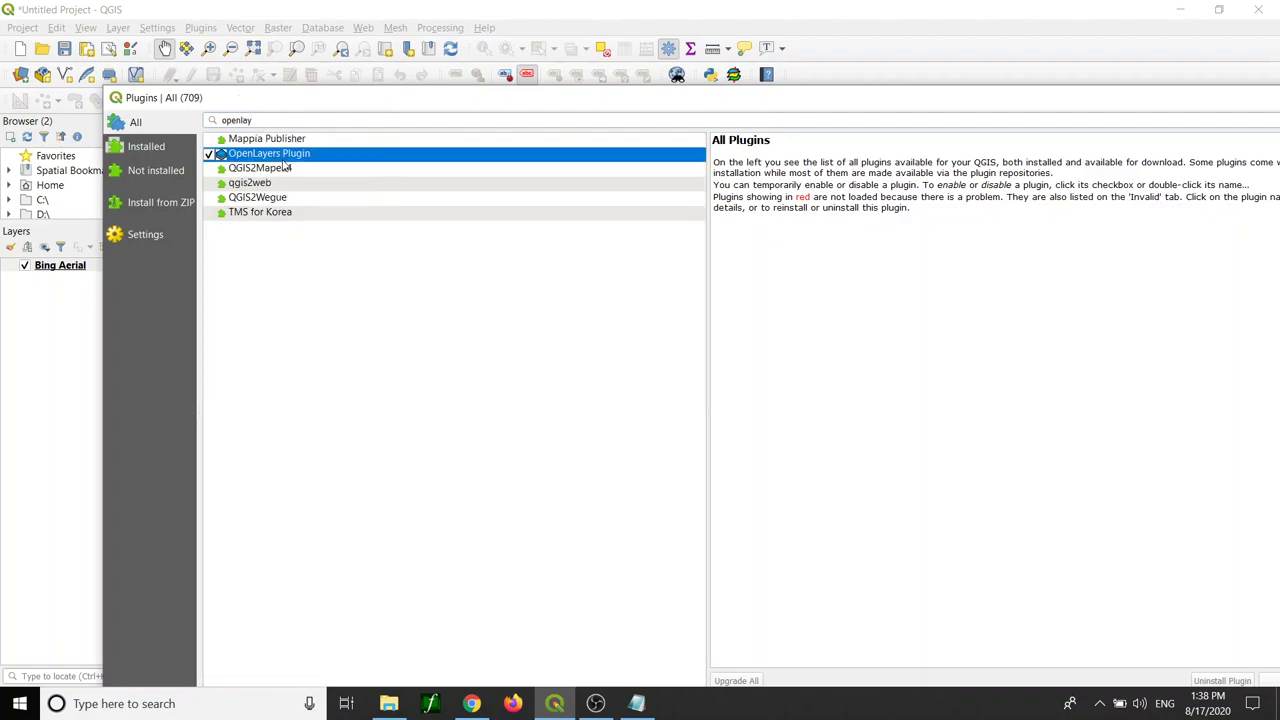
double_click(531, 106)
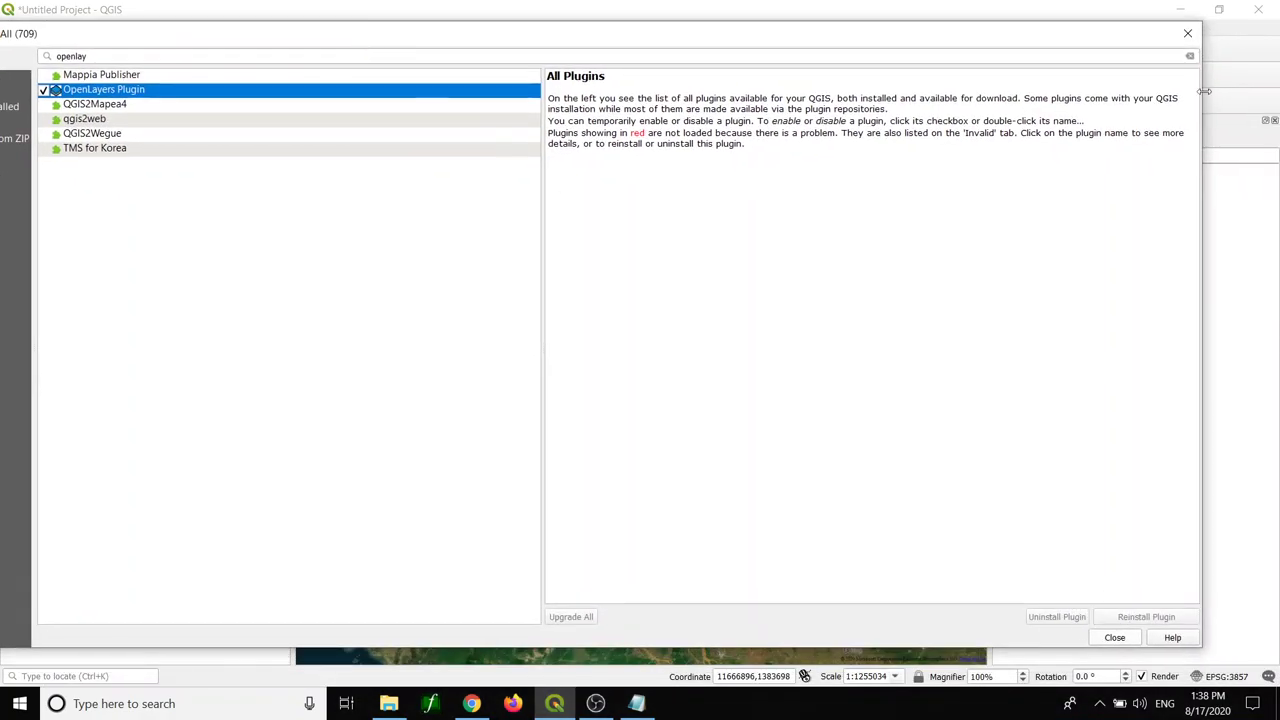
click(1114, 637)
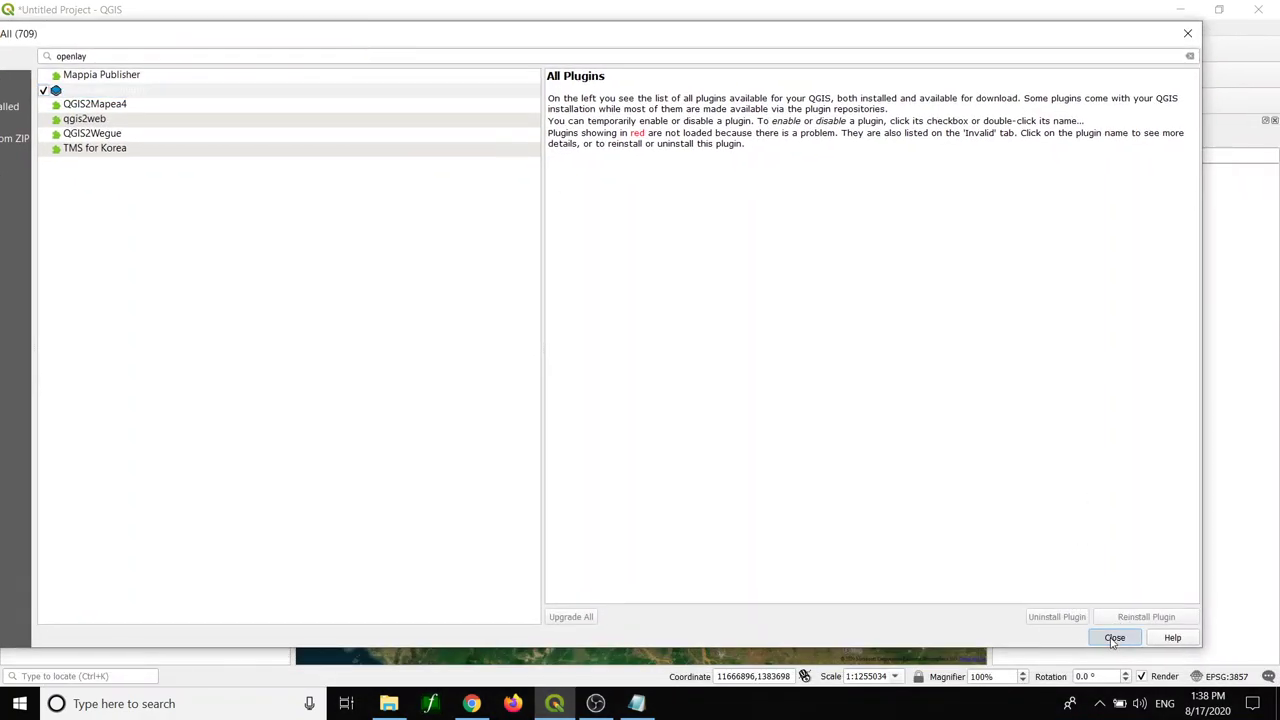
Add a Google Physical layer via Web > OpenLayers plugin > Google Maps
click(441, 28)
mouse_move(363, 28)
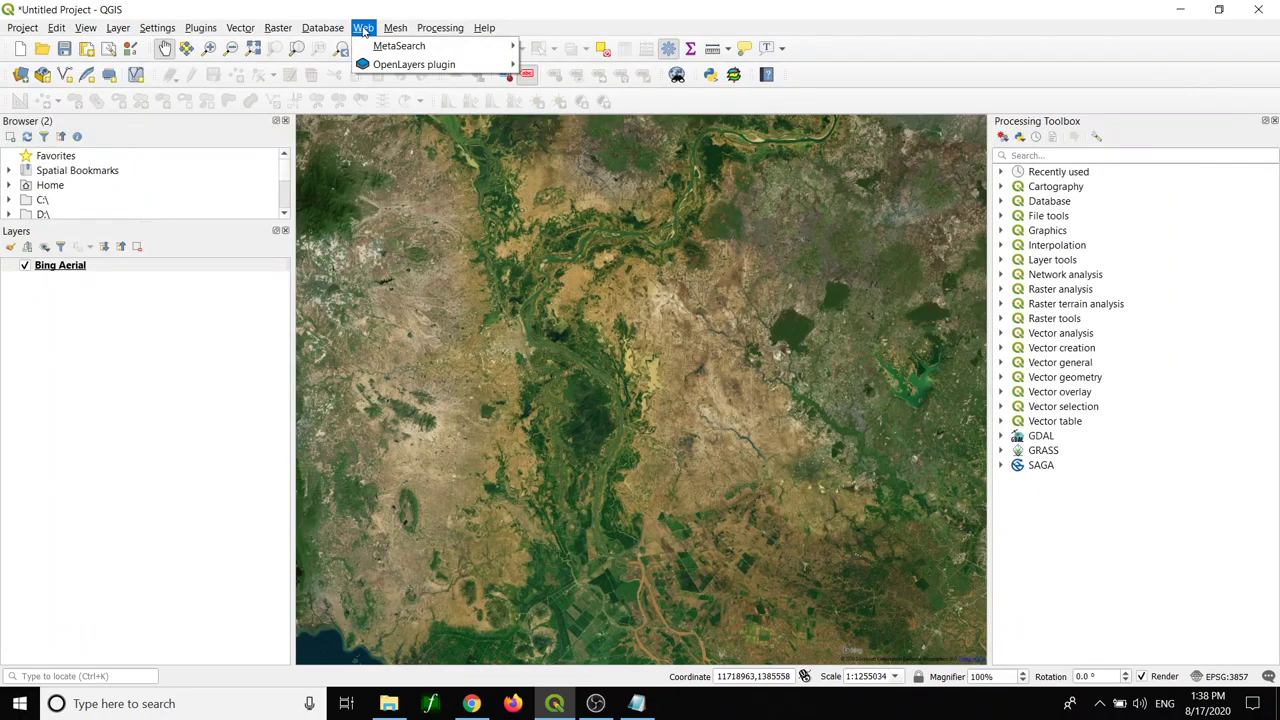
mouse_move(455, 66)
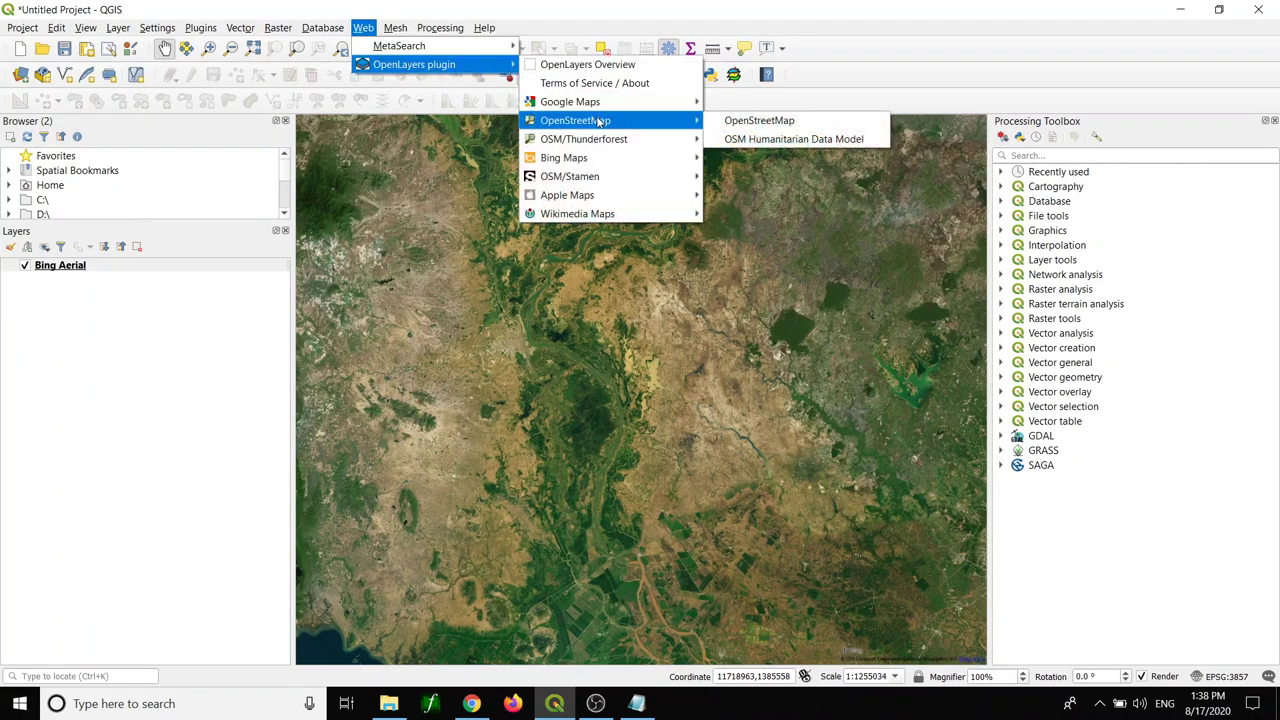
mouse_move(615, 183)
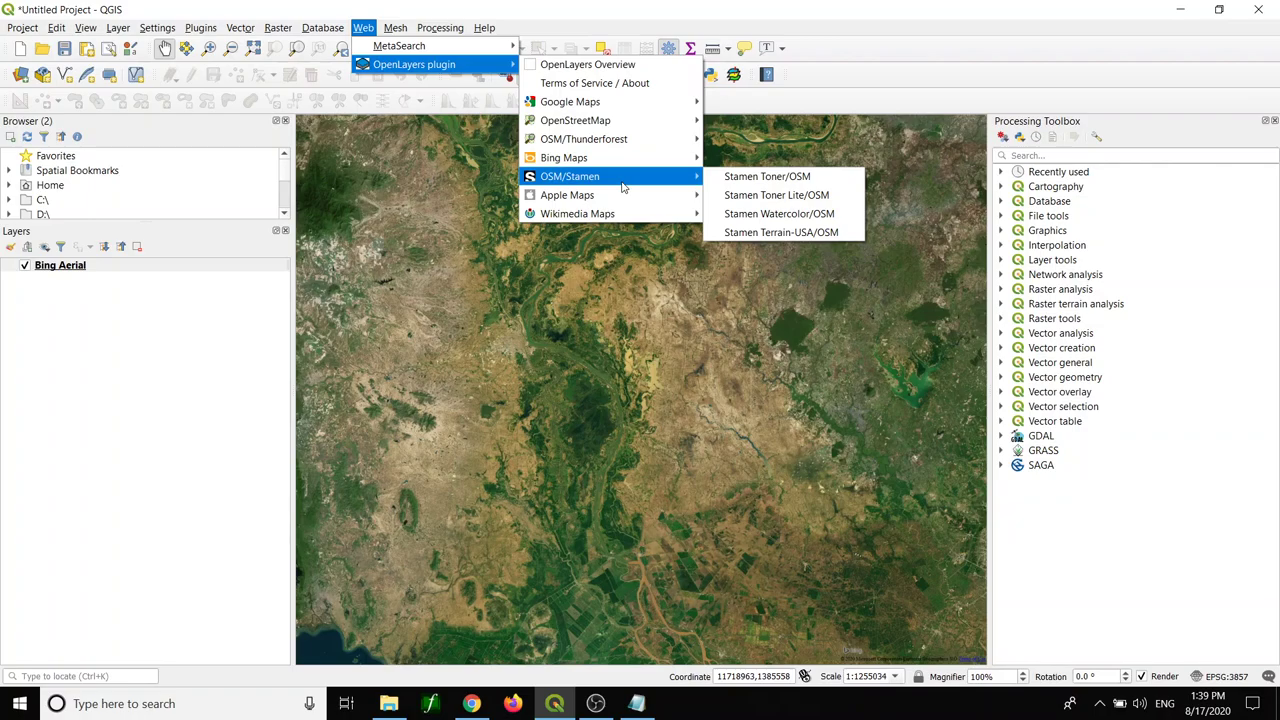
mouse_move(627, 106)
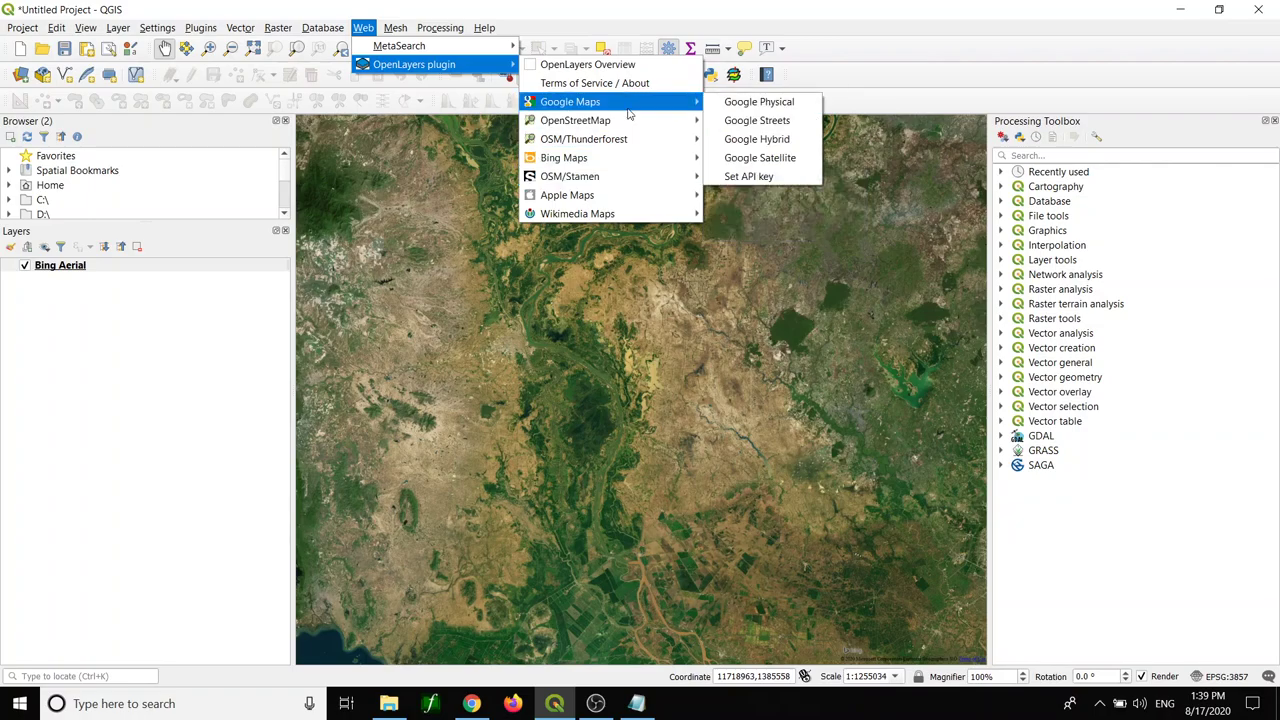
click(735, 104)
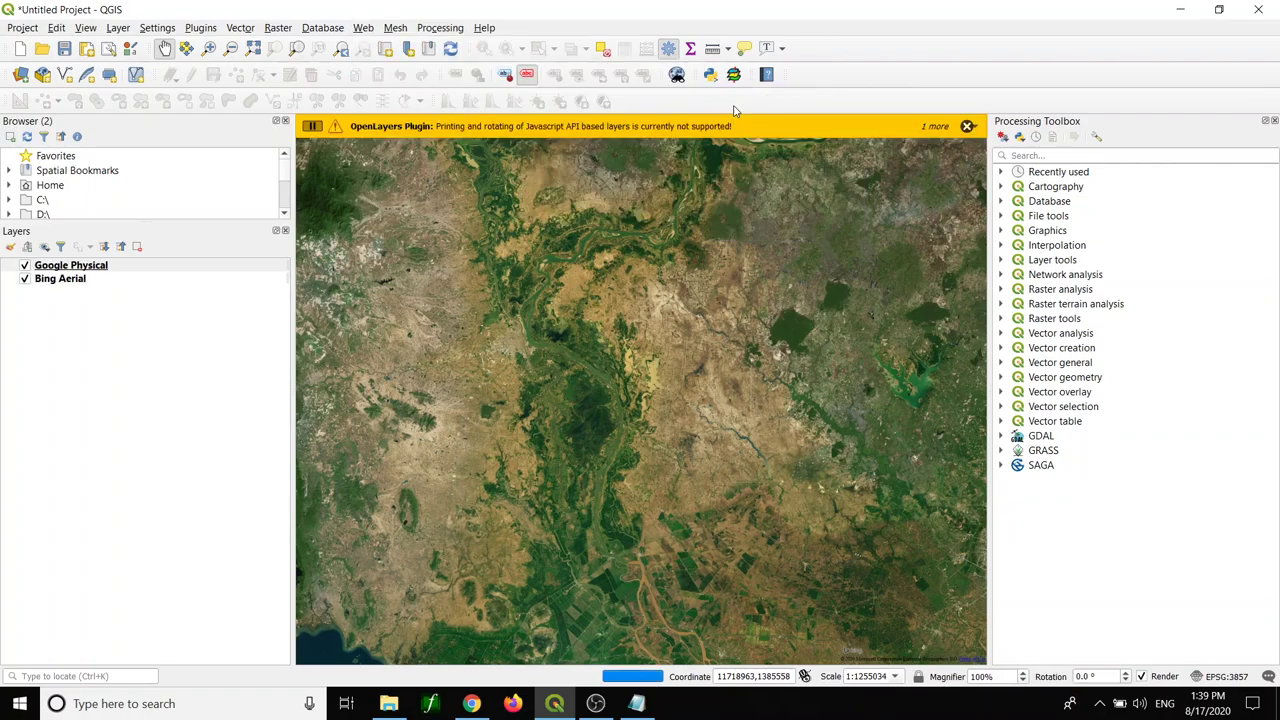
Untick the Google Physical layer so the Bing Aerial imagery shows again
click(31, 267)
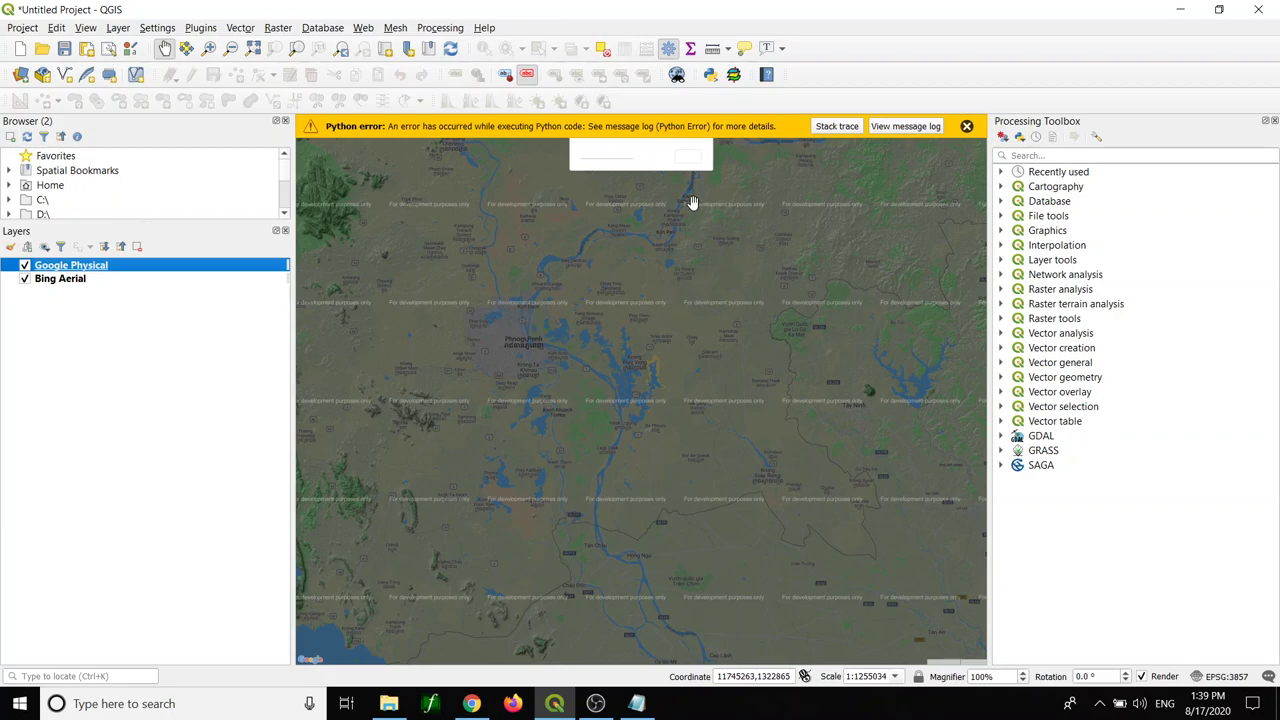
click(25, 265)
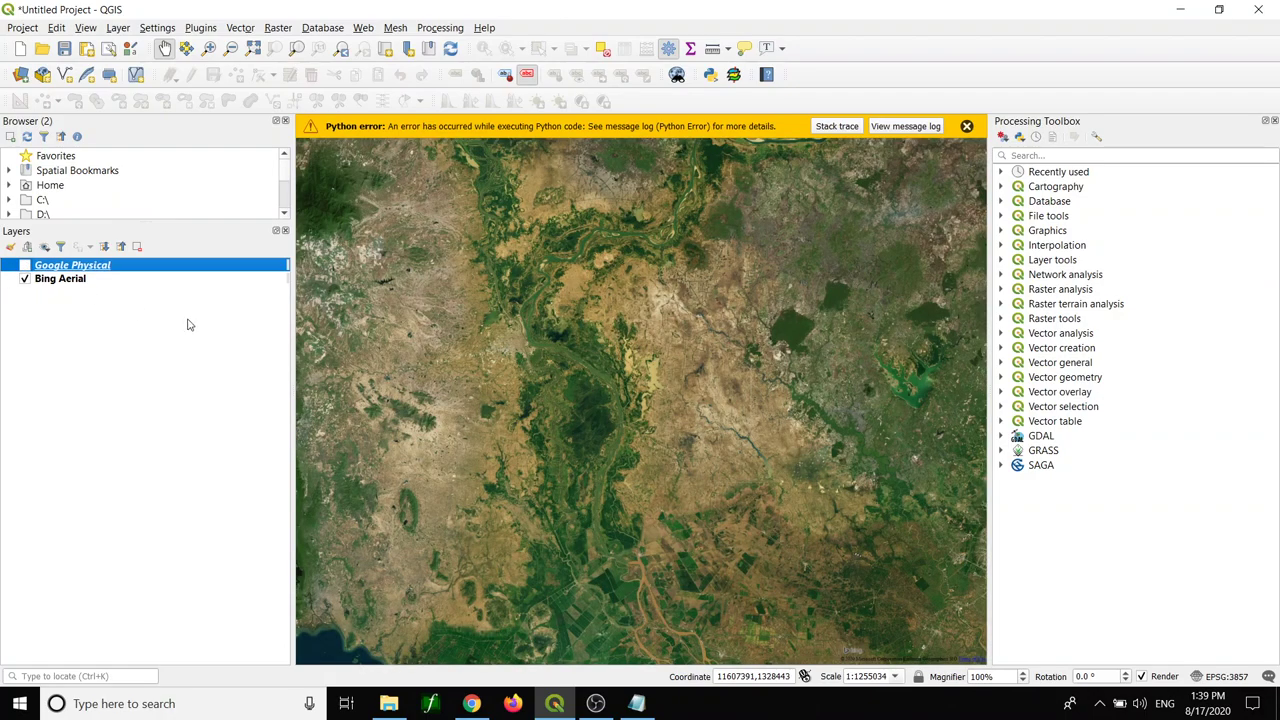
click(126, 409)
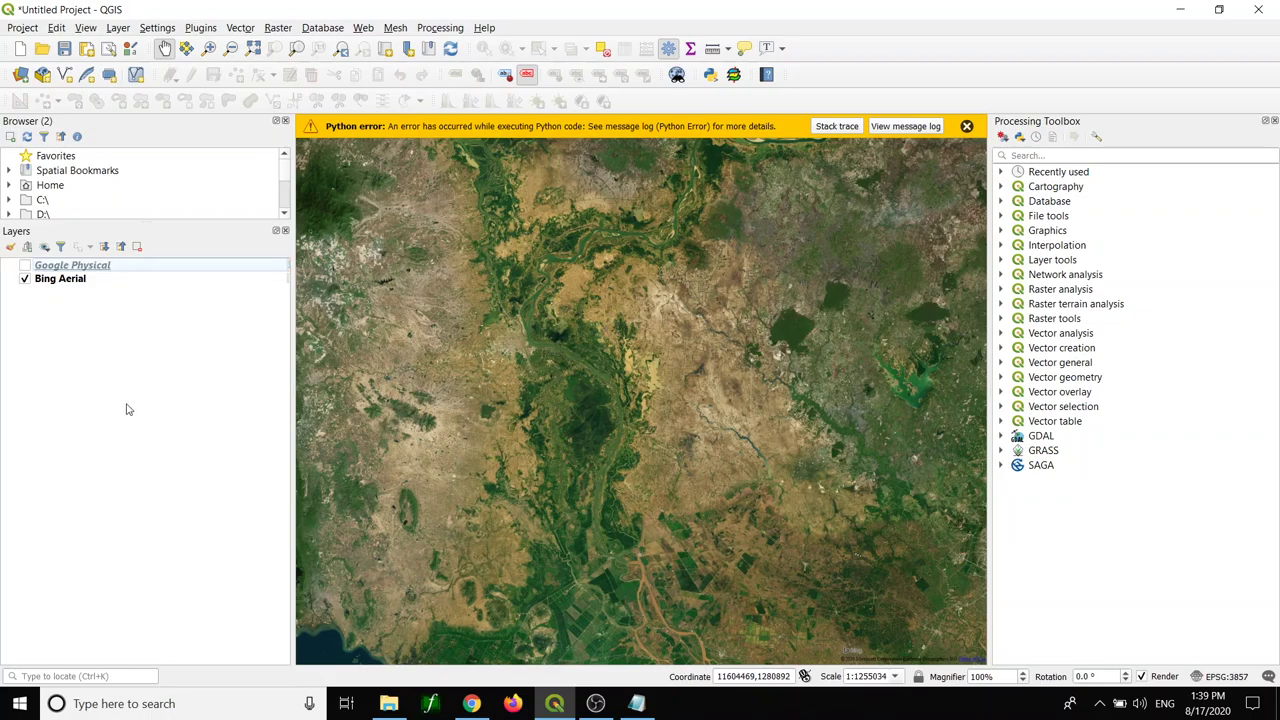
Launch the Point Sampling Tool from the Plugins toolbar and reposition its dialog over the map
click(734, 76)
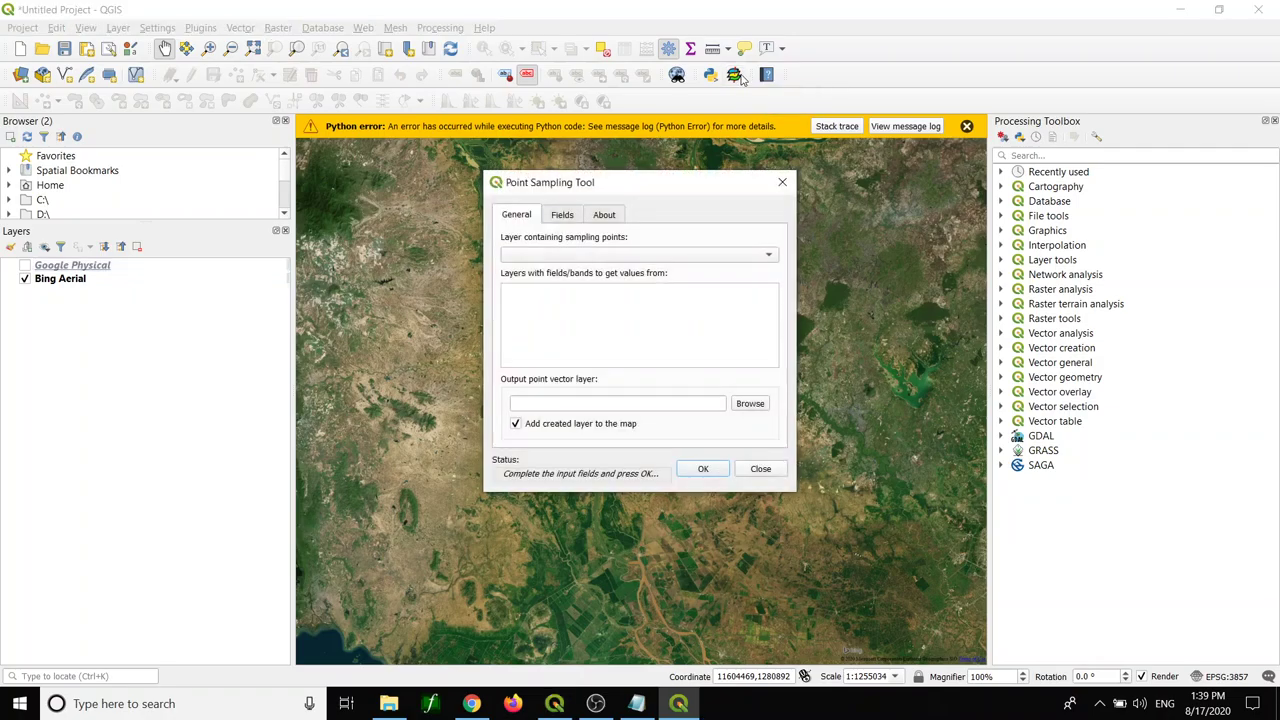
drag(680, 180, 592, 113)
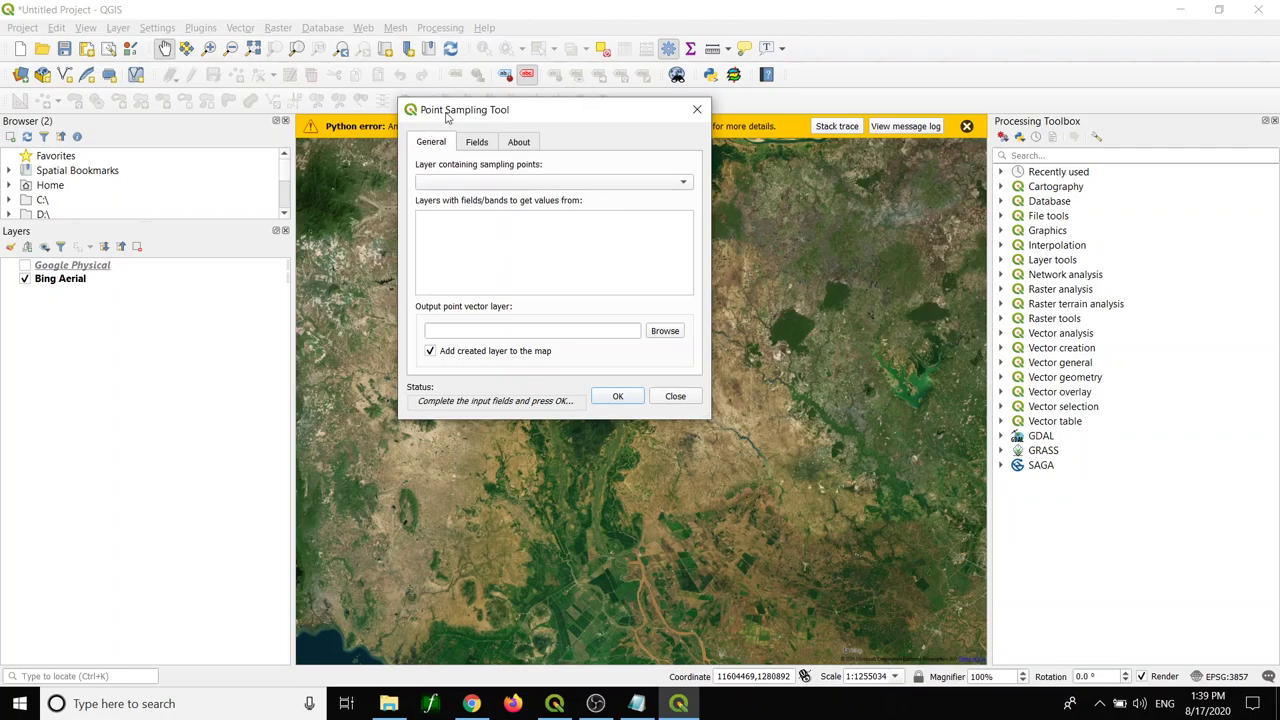
drag(443, 113, 433, 103)
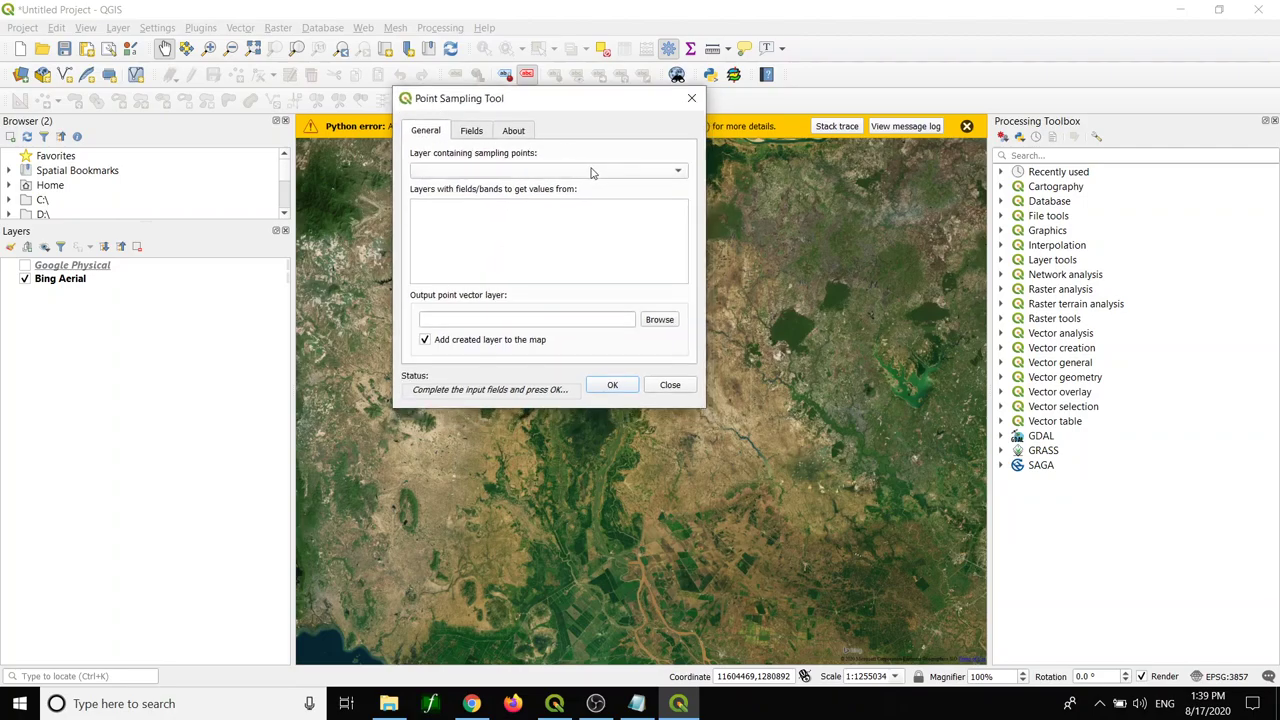
drag(565, 111, 620, 192)
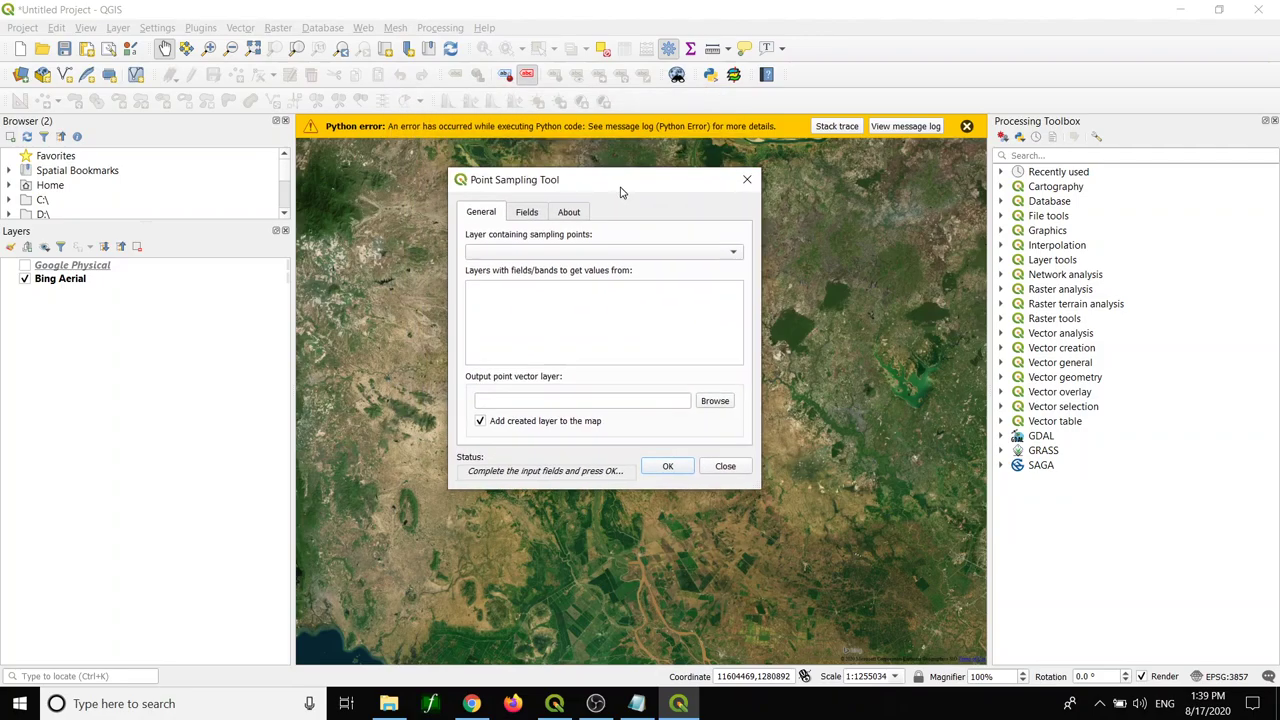